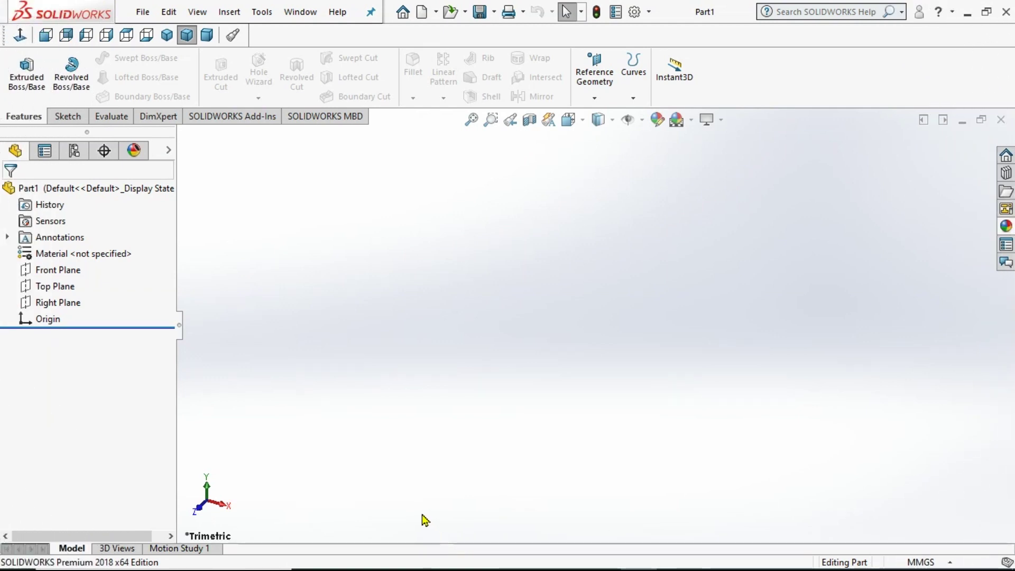
Sketch a circle with a radius of about 56.75 mm on the Front Plane, centred on the origin
{"action": "left_click", "coordinate": [58, 271]}
{"action": "left_click", "coordinate": [72, 246]}
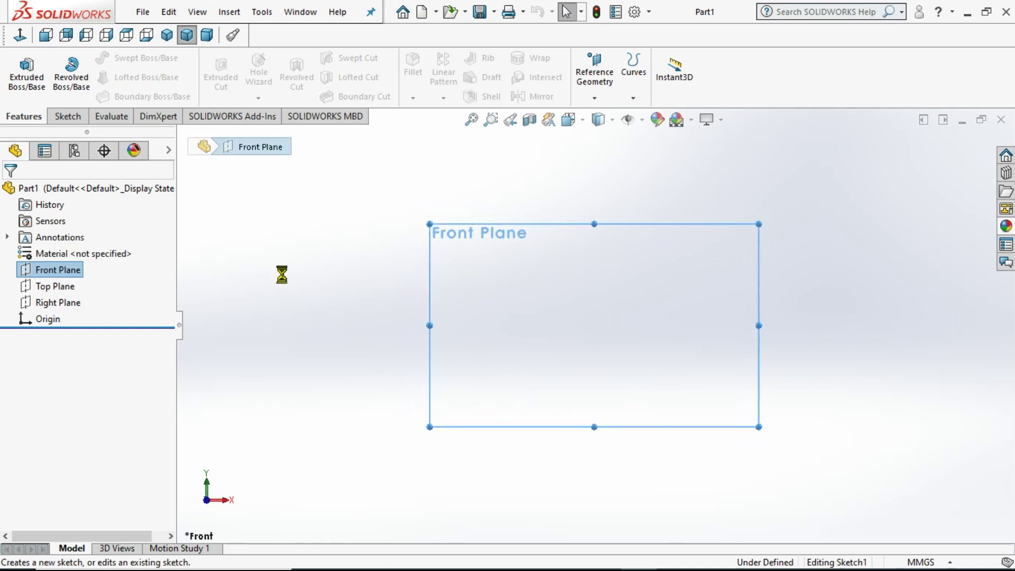
{"action": "left_click", "coordinate": [127, 57]}
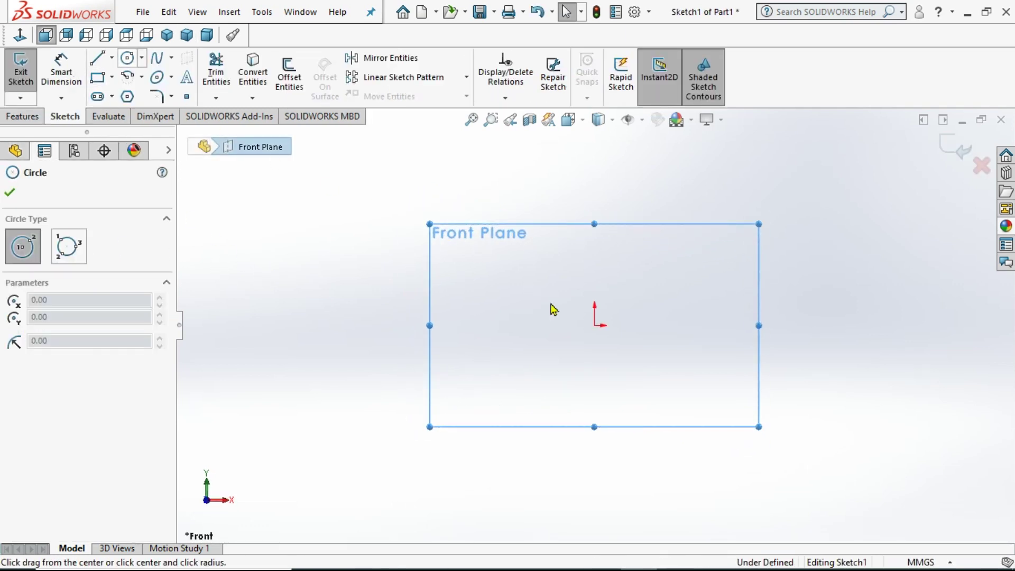
{"action": "left_click", "coordinate": [594, 325]}
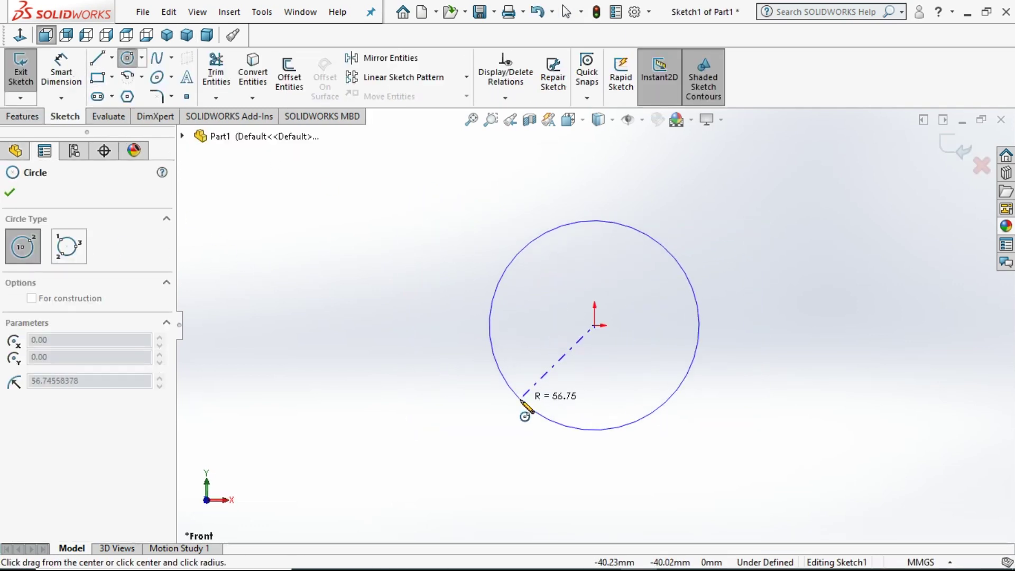
{"action": "left_click", "coordinate": [523, 411]}
Dimension the circle's diameter to 20 mm and close the sketch
{"action": "left_click", "coordinate": [61, 71]}
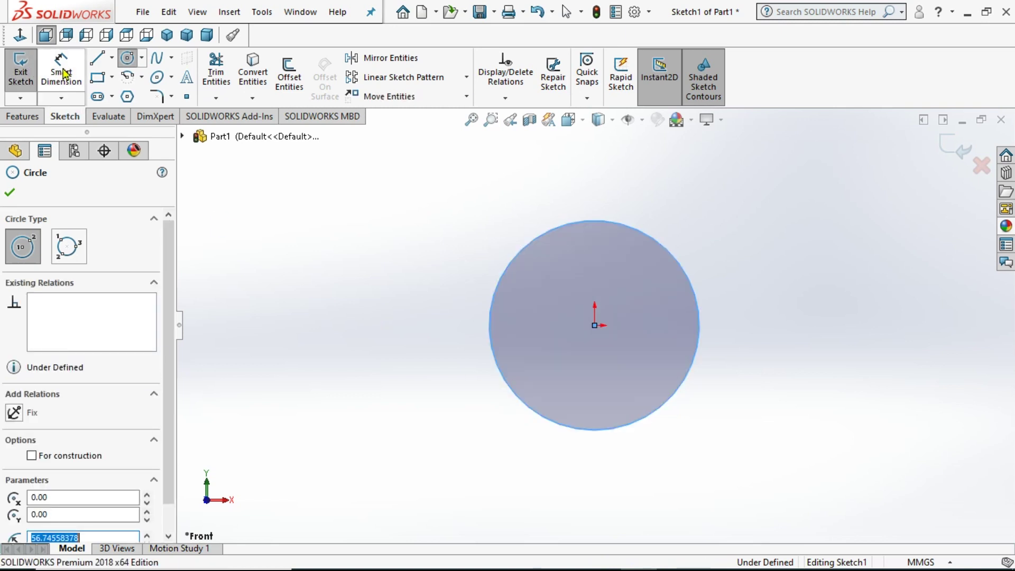
{"action": "left_click", "coordinate": [548, 420]}
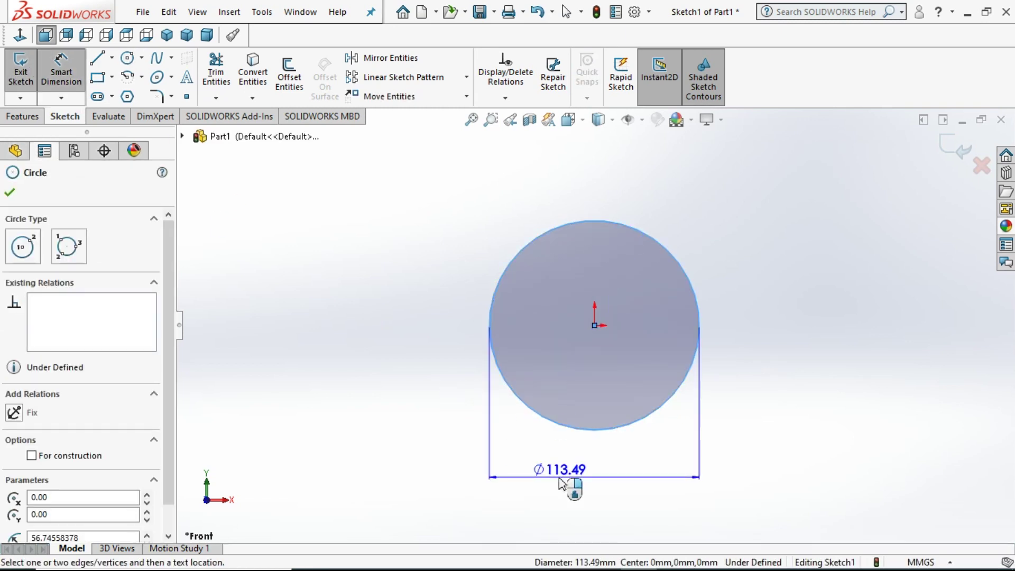
{"action": "left_click", "coordinate": [571, 481]}
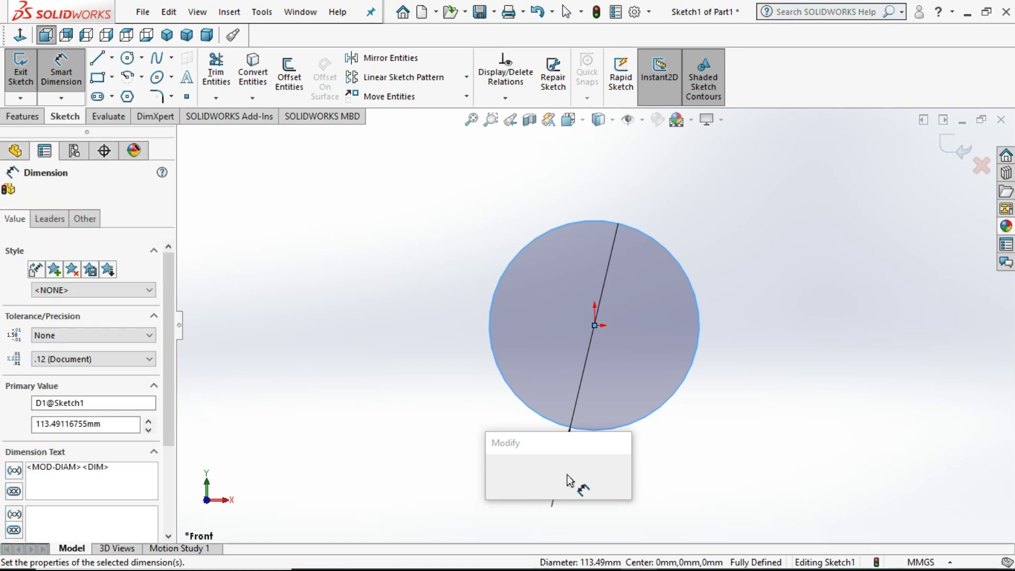
{"action": "type", "text": "20"}
{"action": "key", "text": "Return"}
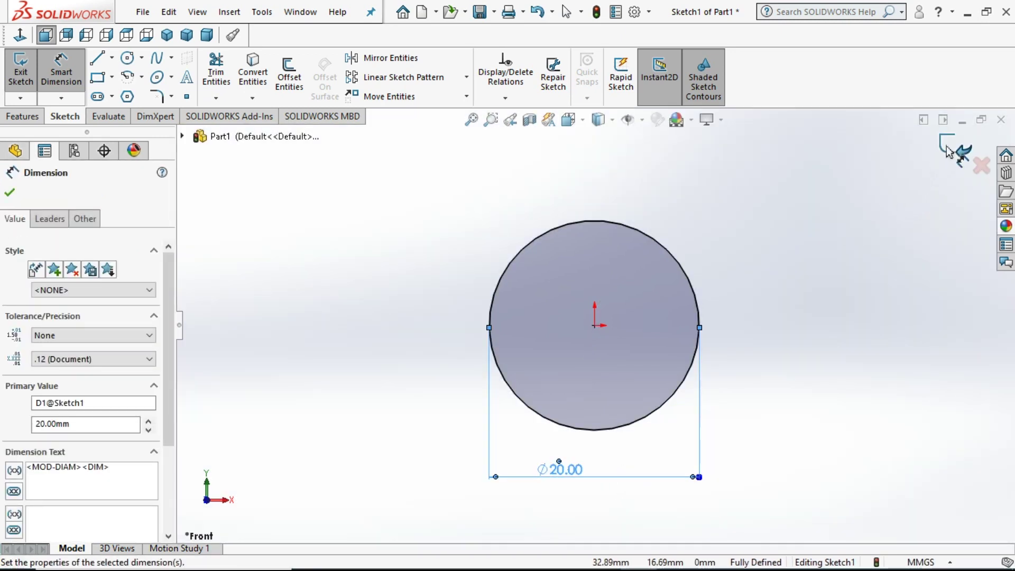
{"action": "left_click", "coordinate": [947, 151]}
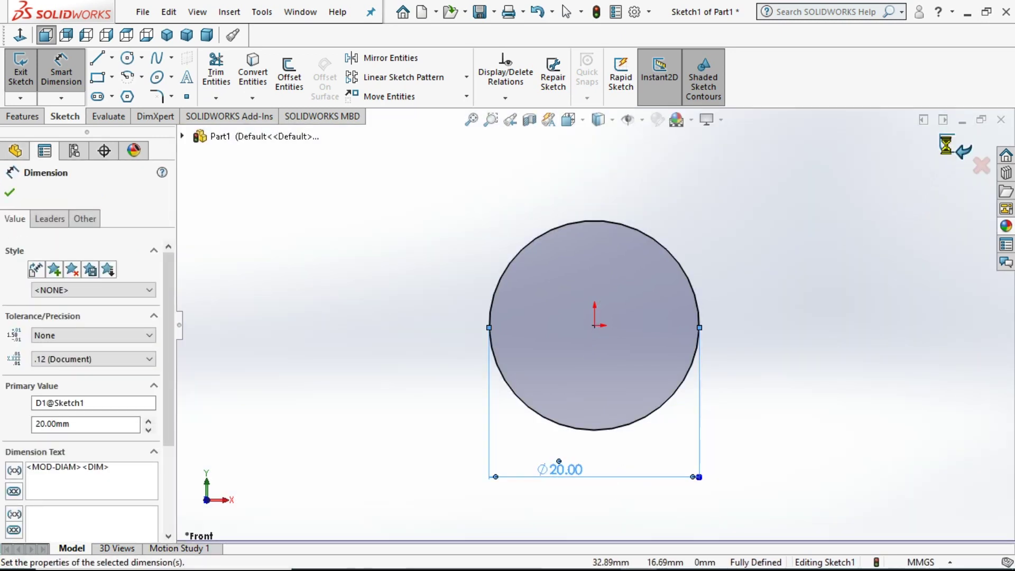
Extrude the circle sketch into a solid rod with a blind depth of 420 mm
{"action": "left_click", "coordinate": [24, 117]}
{"action": "left_click", "coordinate": [27, 72]}
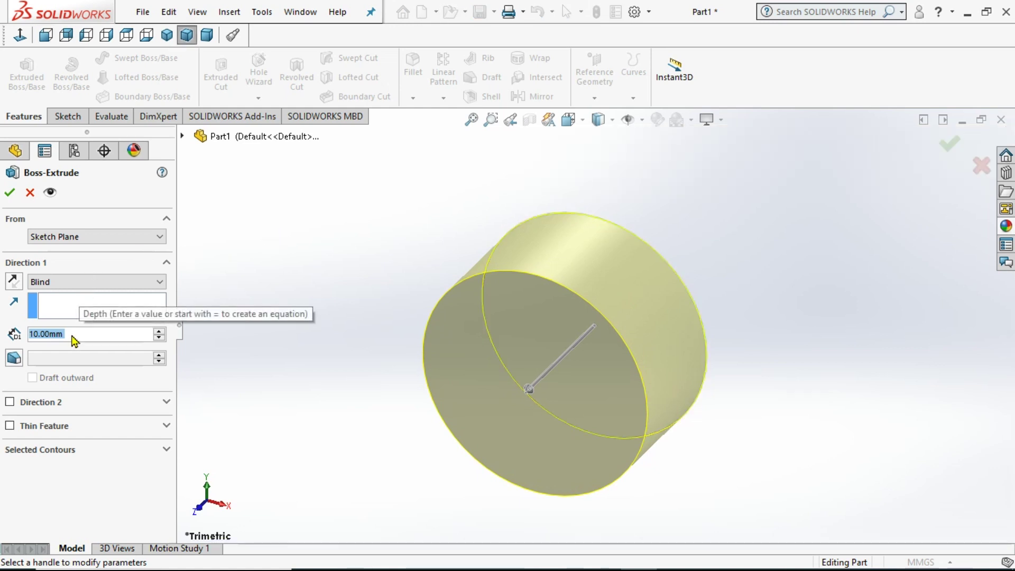
{"action": "type", "text": "420"}
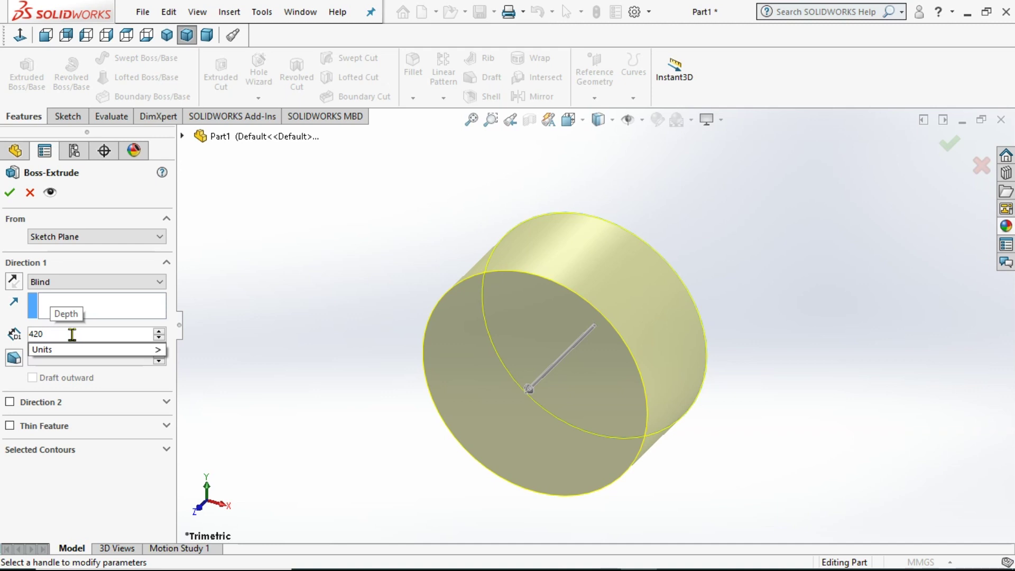
{"action": "key", "text": "Return"}
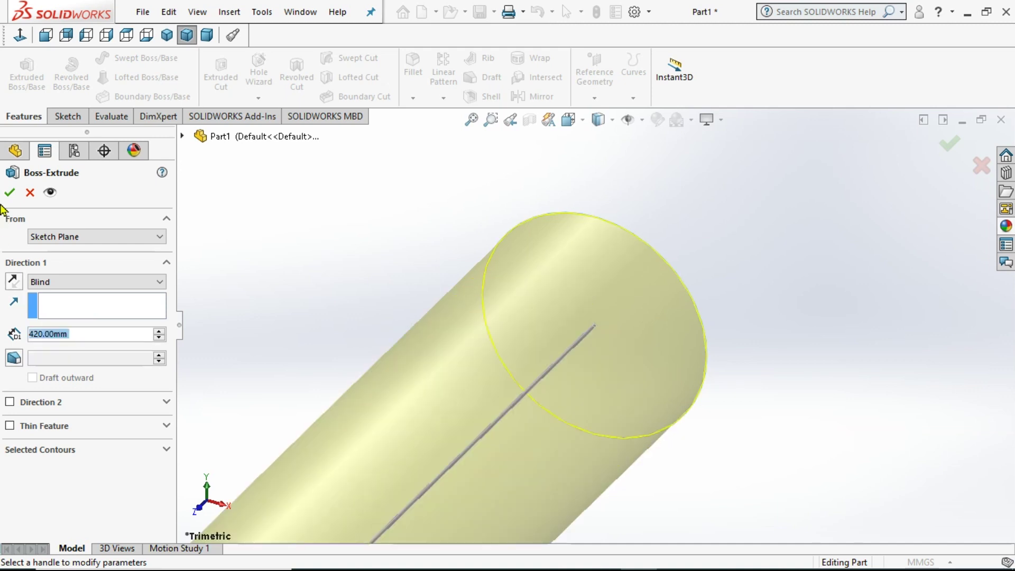
{"action": "left_click", "coordinate": [10, 192]}
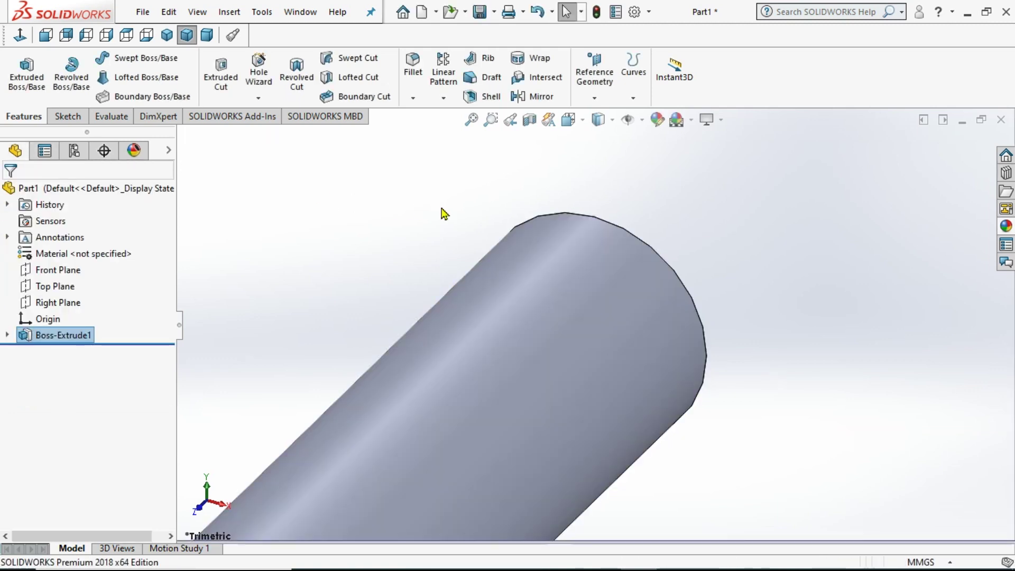
Create a reference plane offset 60 mm from the Front Plane, along the rod
{"action": "scroll", "coordinate": [564, 382], "scroll_direction": "up", "scroll_amount": 3}
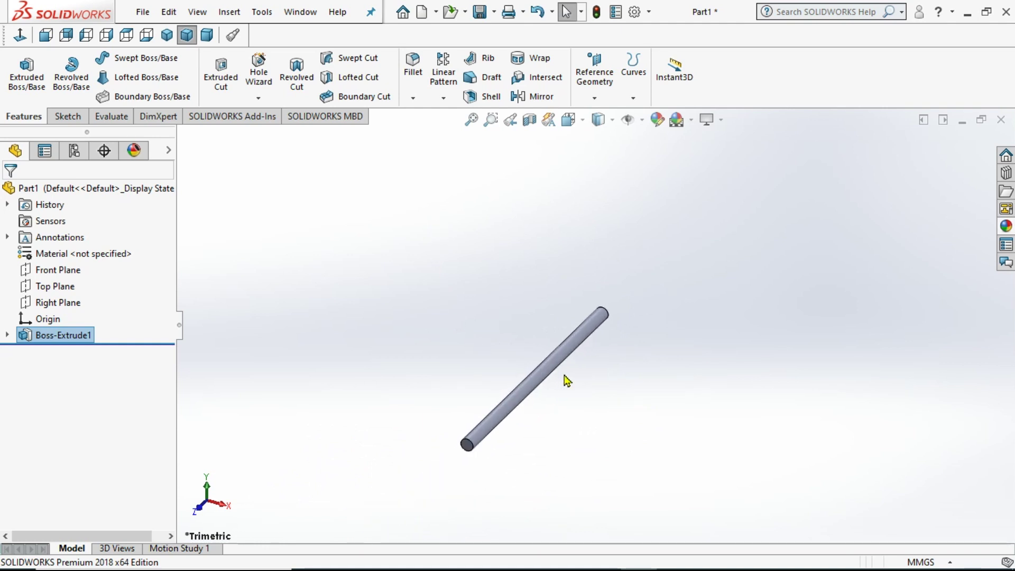
{"action": "scroll", "coordinate": [460, 283], "scroll_direction": "up", "scroll_amount": 2}
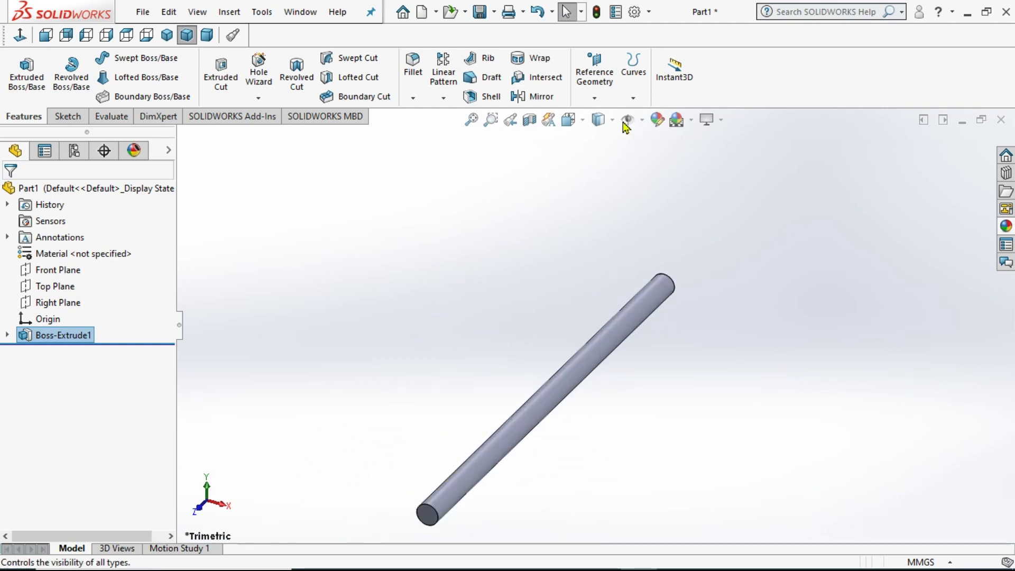
{"action": "left_click", "coordinate": [595, 98]}
{"action": "left_click", "coordinate": [608, 116]}
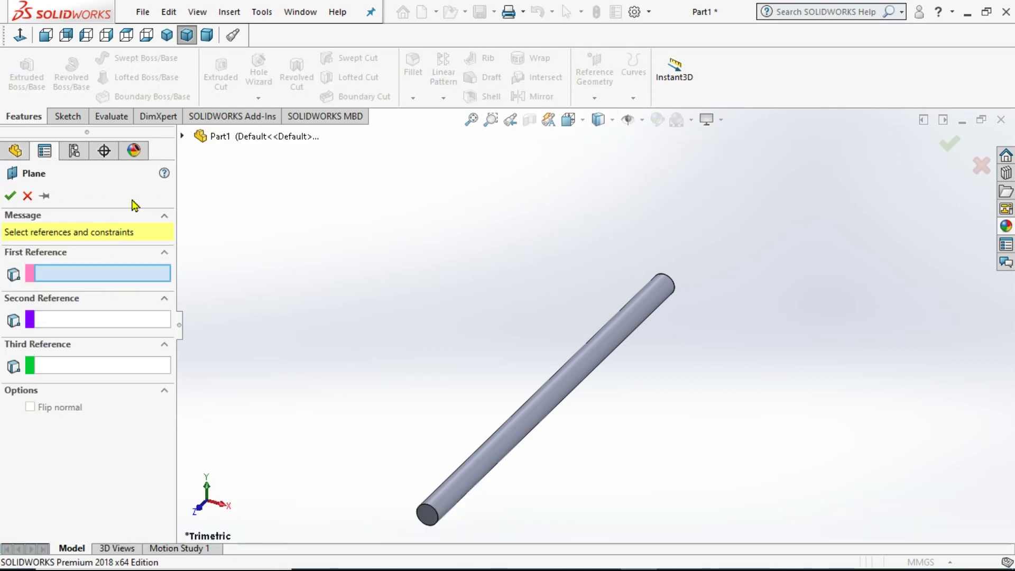
{"action": "left_click", "coordinate": [182, 136]}
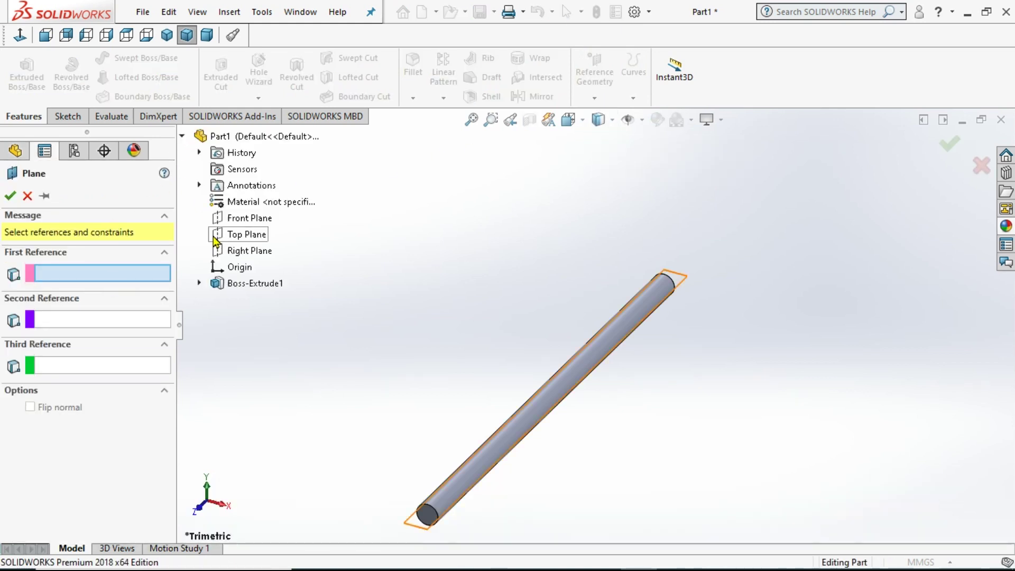
{"action": "left_click", "coordinate": [254, 221]}
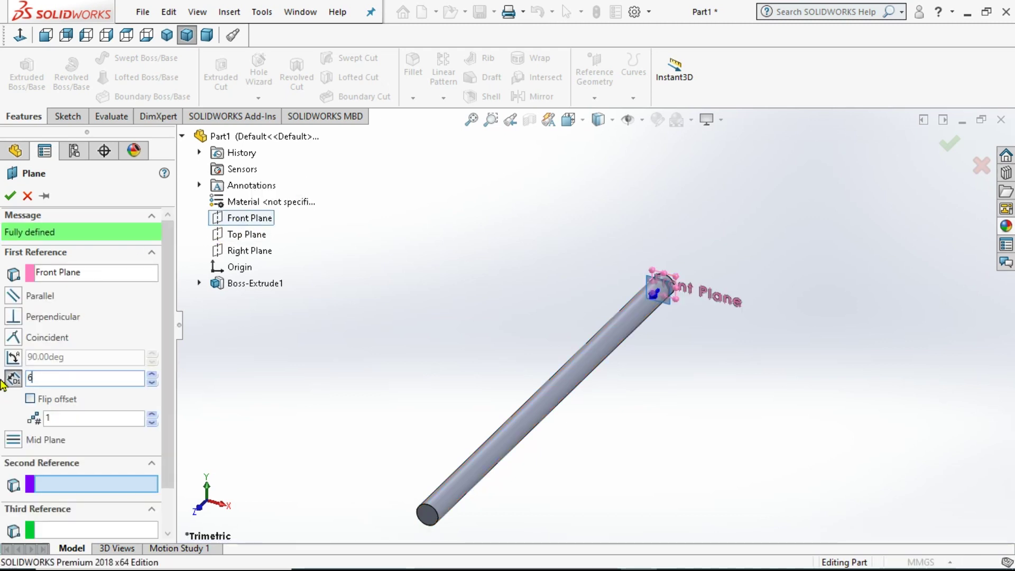
{"action": "key", "text": "Return"}
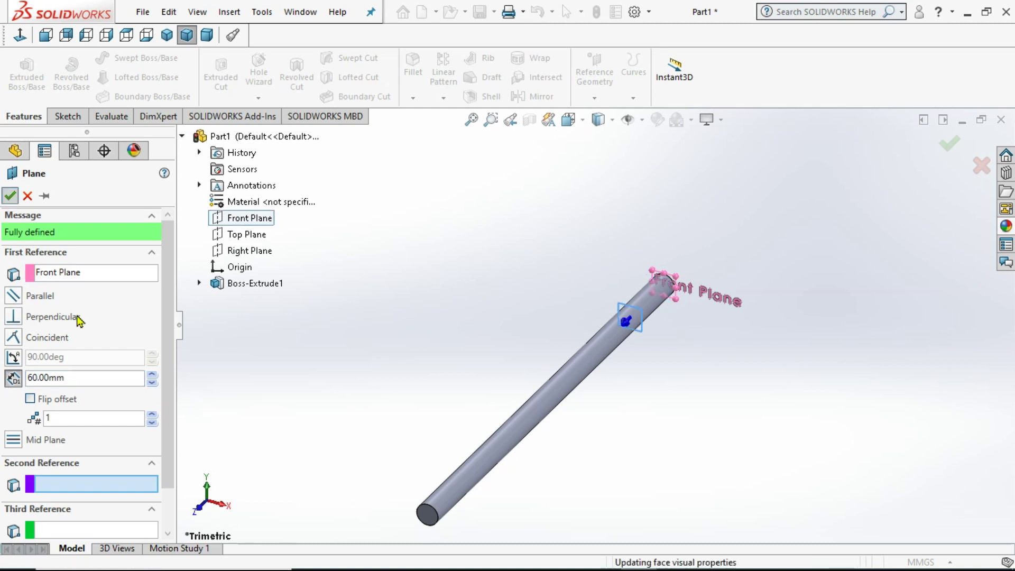
{"action": "key", "text": "Return"}
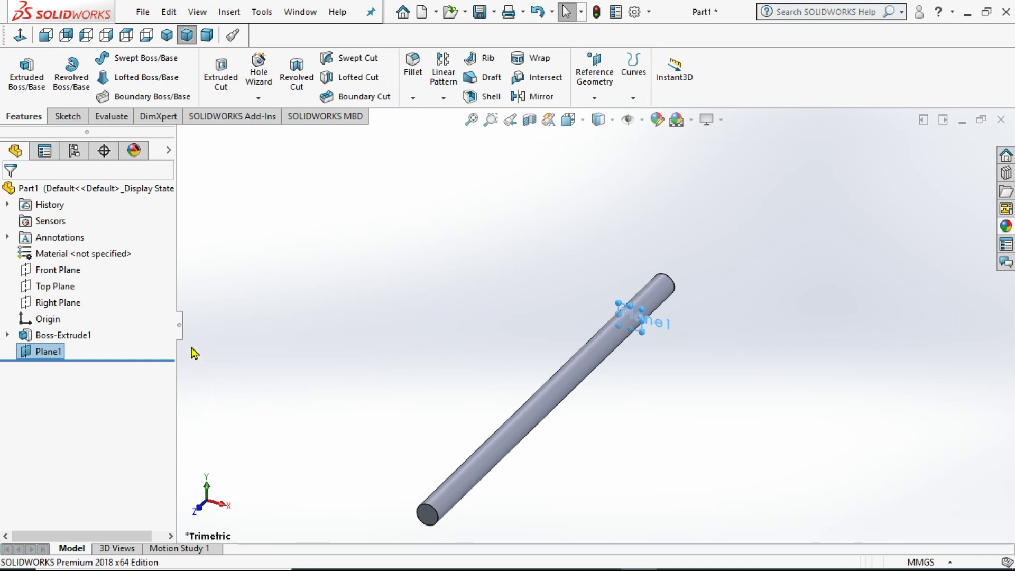
Sketch on the offset plane by converting the rod's circular end edge into a sketch circle, and close the sketch
{"action": "left_click", "coordinate": [66, 116]}
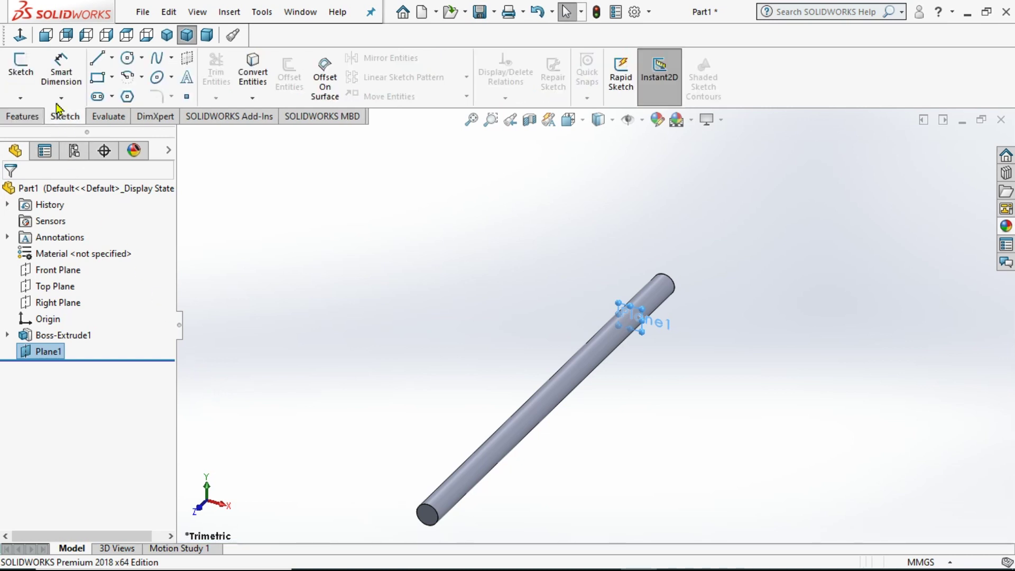
{"action": "left_click", "coordinate": [21, 69]}
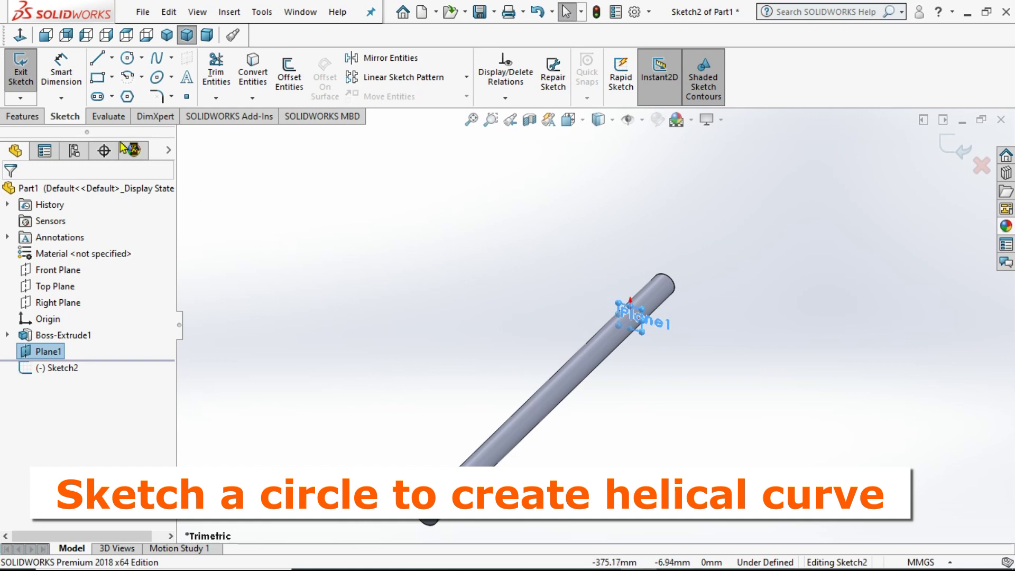
{"action": "left_click", "coordinate": [20, 35]}
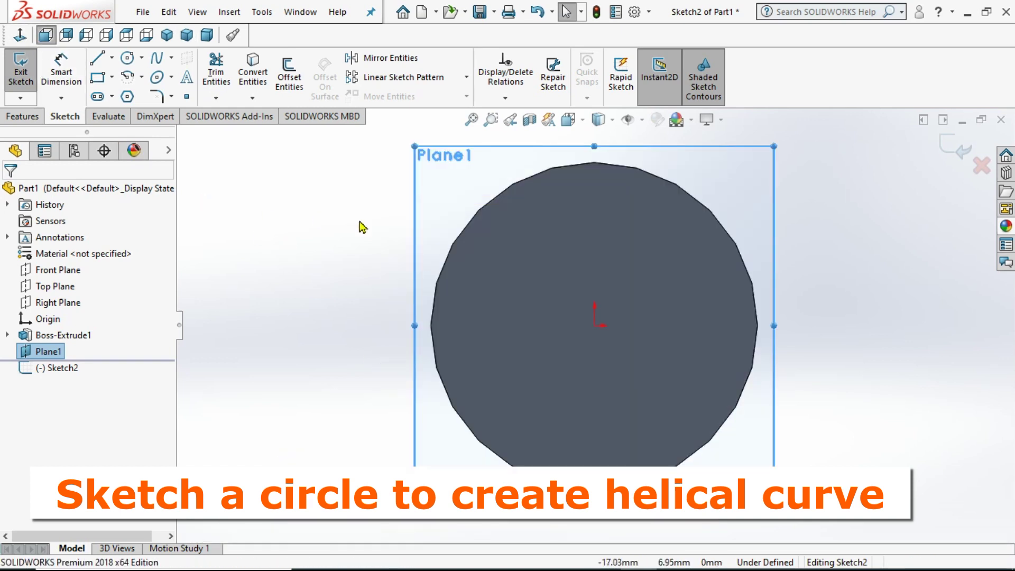
{"action": "left_click", "coordinate": [463, 238]}
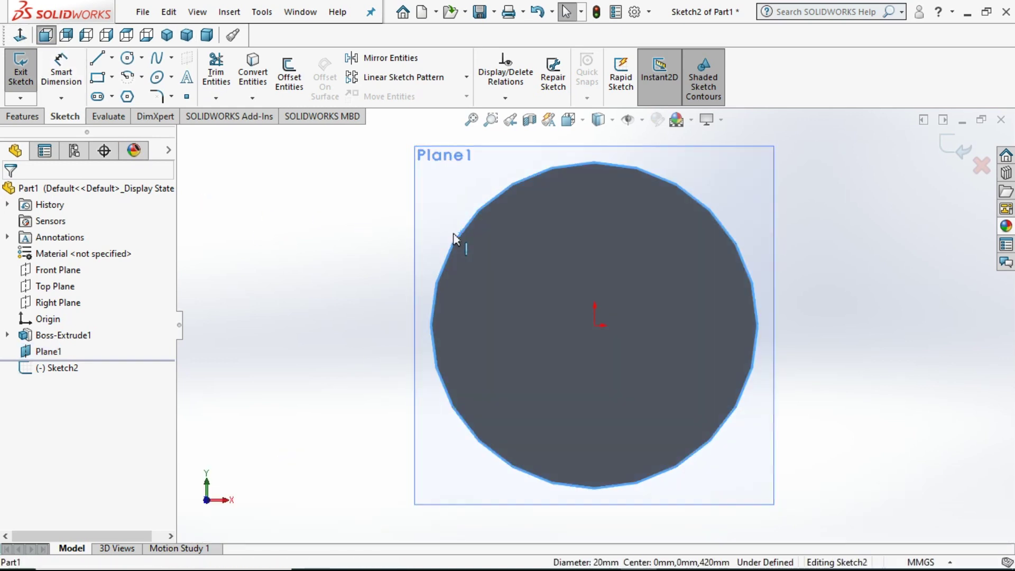
{"action": "left_click", "coordinate": [253, 74]}
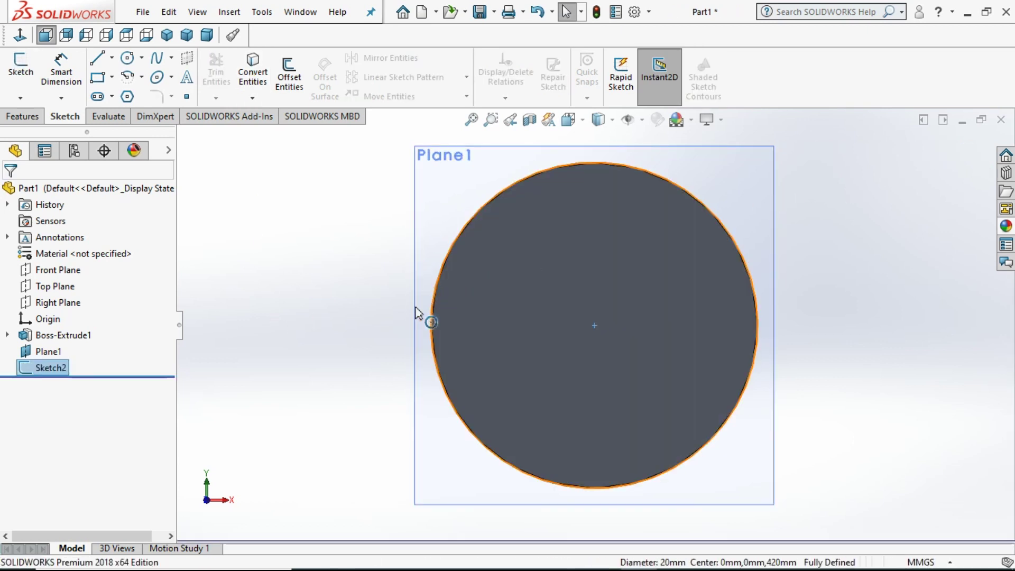
Create a clockwise helix from the converted circle, defined by a constant 15 mm pitch and 24 revolutions
{"action": "middle_click_drag", "start_coordinate": [356, 325], "coordinate": [388, 321]}
{"action": "scroll", "coordinate": [388, 323], "scroll_direction": "up", "scroll_amount": 9}
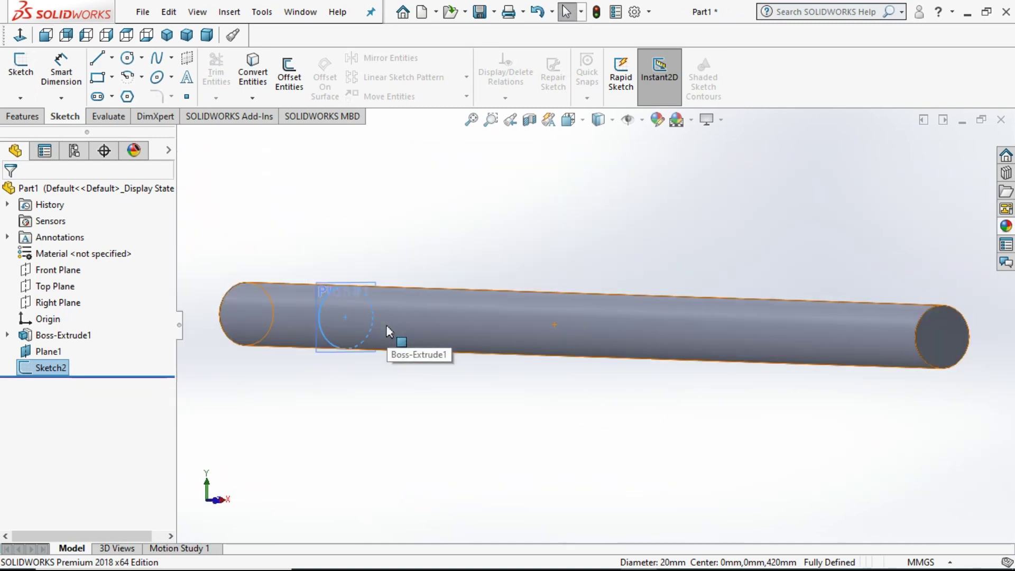
{"action": "middle_click_drag", "start_coordinate": [263, 381], "coordinate": [407, 404]}
{"action": "scroll", "coordinate": [341, 399], "scroll_direction": "down", "scroll_amount": 3}
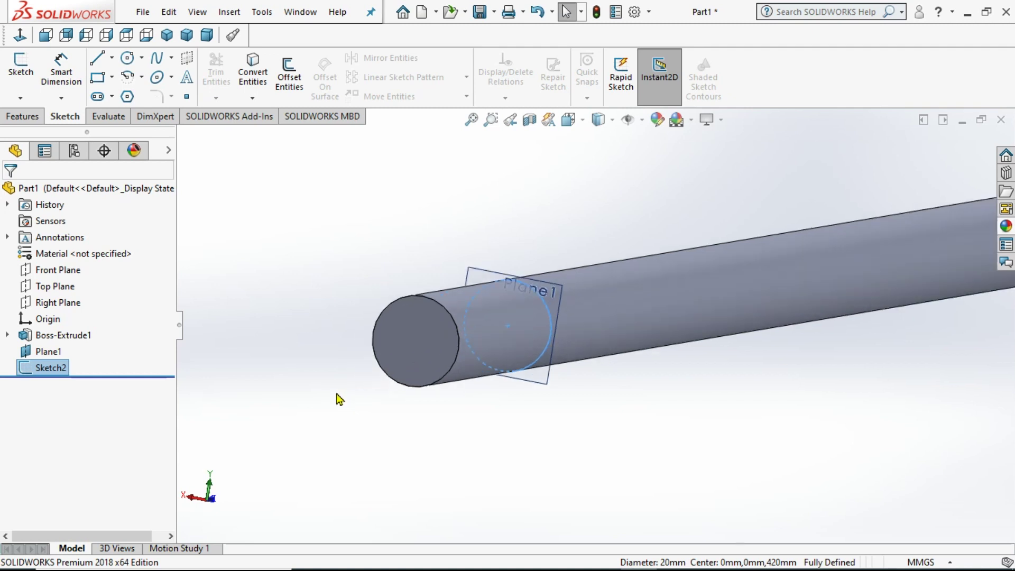
{"action": "left_click", "coordinate": [26, 117]}
{"action": "left_click", "coordinate": [634, 74]}
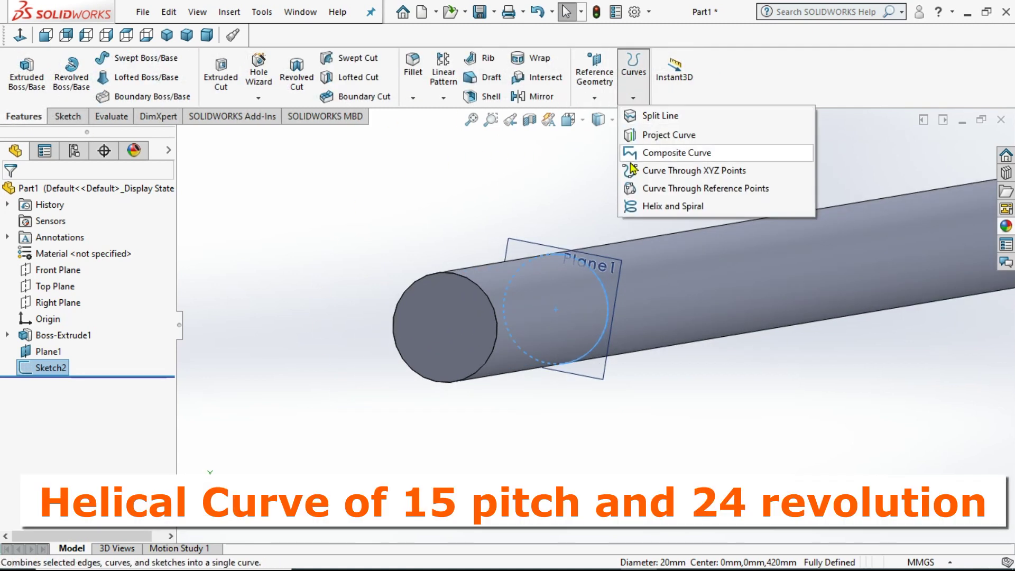
{"action": "left_click", "coordinate": [657, 209]}
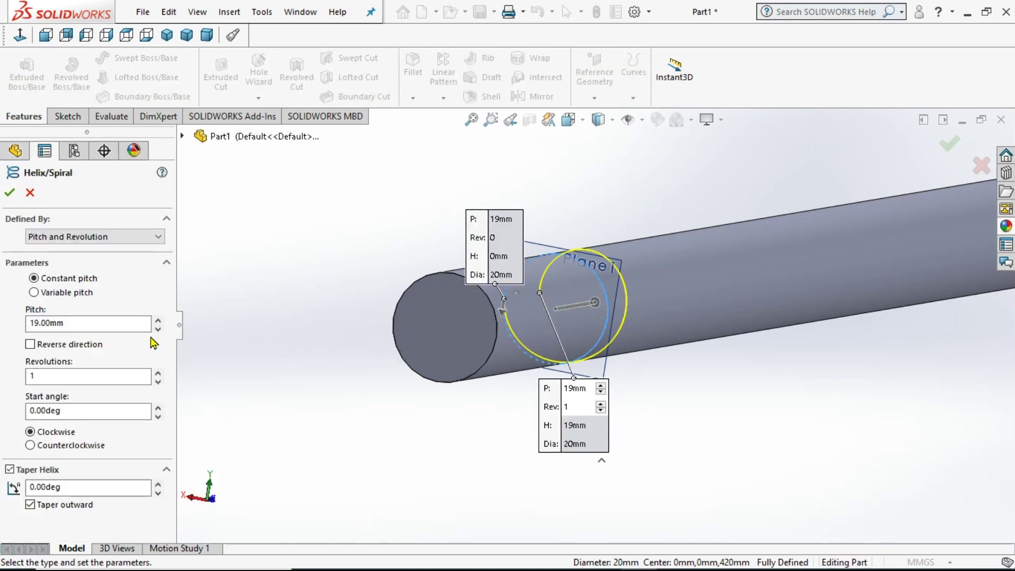
{"action": "left_click_drag", "start_coordinate": [71, 325], "coordinate": [10, 326]}
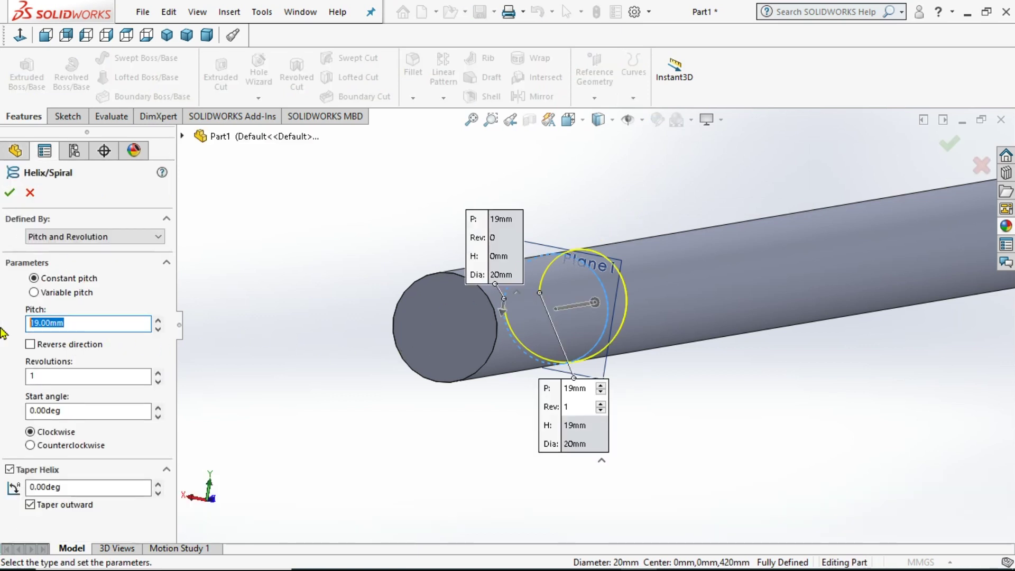
{"action": "key", "text": "Return"}
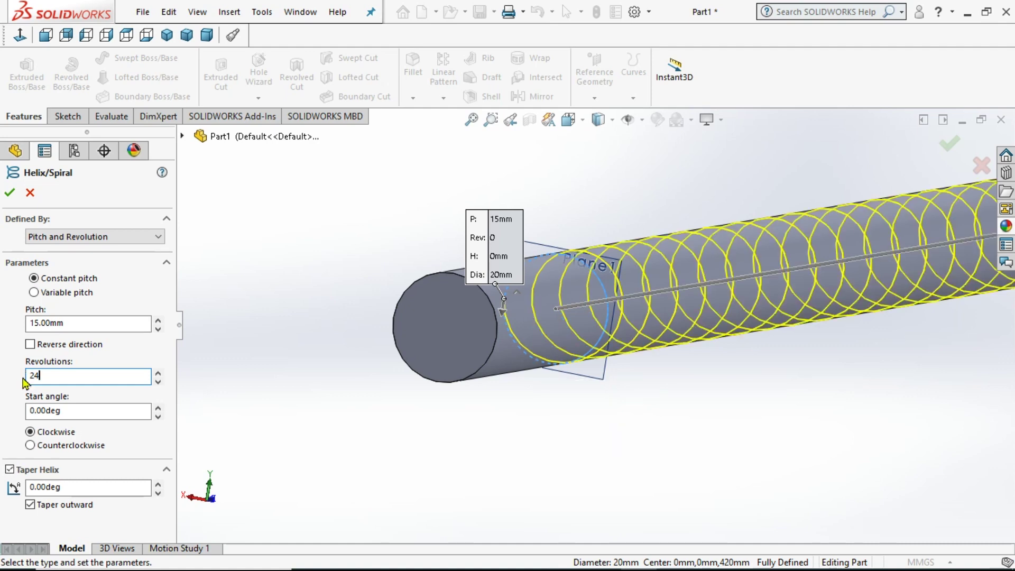
{"action": "scroll", "coordinate": [344, 394], "scroll_direction": "up", "scroll_amount": 4}
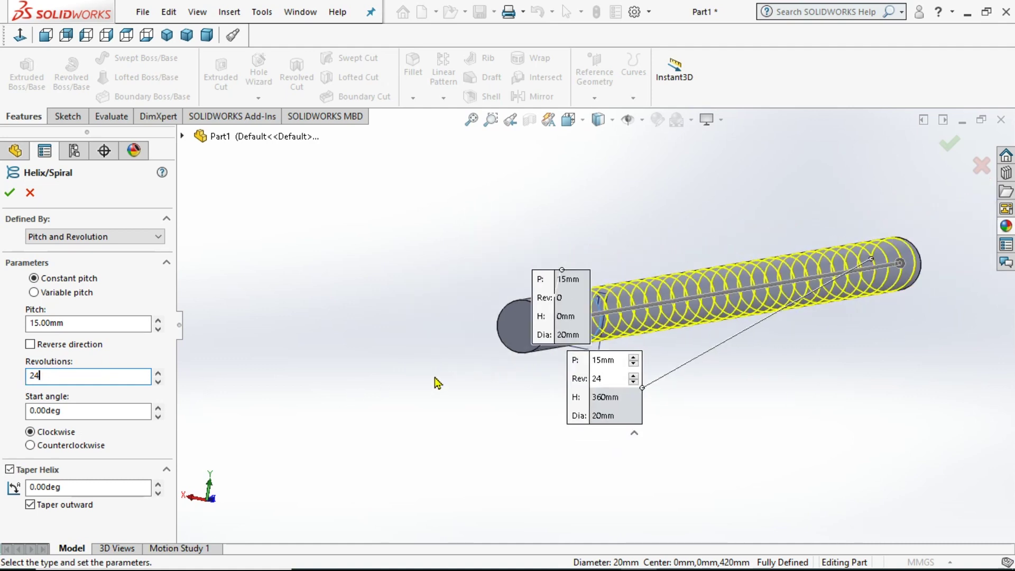
{"action": "middle_click_drag", "start_coordinate": [450, 374], "coordinate": [373, 375]}
{"action": "scroll", "coordinate": [371, 379], "scroll_direction": "up", "scroll_amount": 5}
{"action": "scroll", "coordinate": [821, 310], "scroll_direction": "down", "scroll_amount": 5}
{"action": "scroll", "coordinate": [653, 331], "scroll_direction": "down", "scroll_amount": 1}
{"action": "scroll", "coordinate": [654, 332], "scroll_direction": "down", "scroll_amount": 2}
{"action": "middle_click_drag", "start_coordinate": [658, 355], "coordinate": [645, 374]}
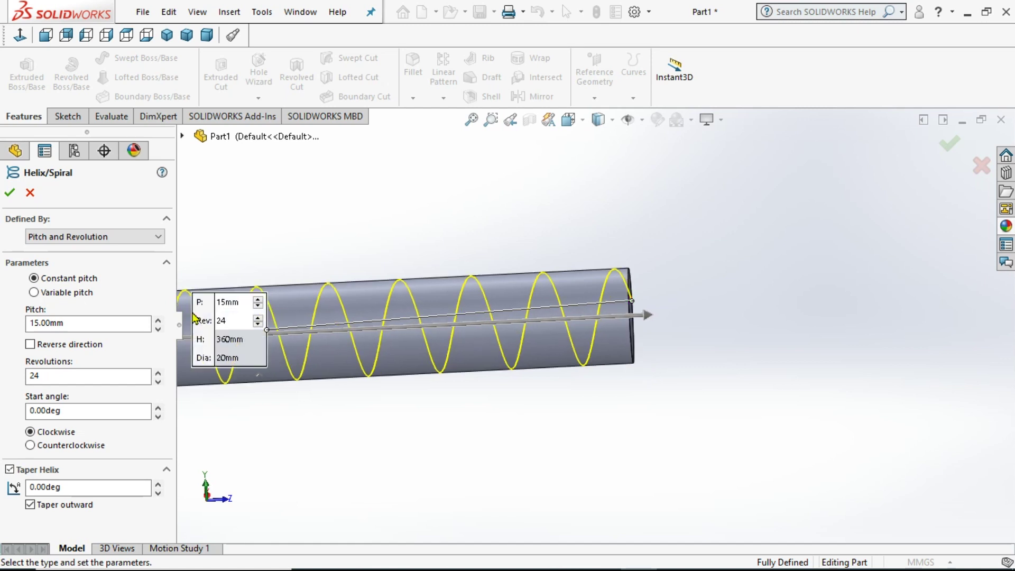
{"action": "left_click", "coordinate": [7, 195]}
Start a new sketch on the offset plane at the beginning of the helix, viewed normal to the plane
{"action": "scroll", "coordinate": [785, 273], "scroll_direction": "up", "scroll_amount": 2}
{"action": "scroll", "coordinate": [735, 293], "scroll_direction": "up", "scroll_amount": 1}
{"action": "scroll", "coordinate": [272, 344], "scroll_direction": "down", "scroll_amount": 3}
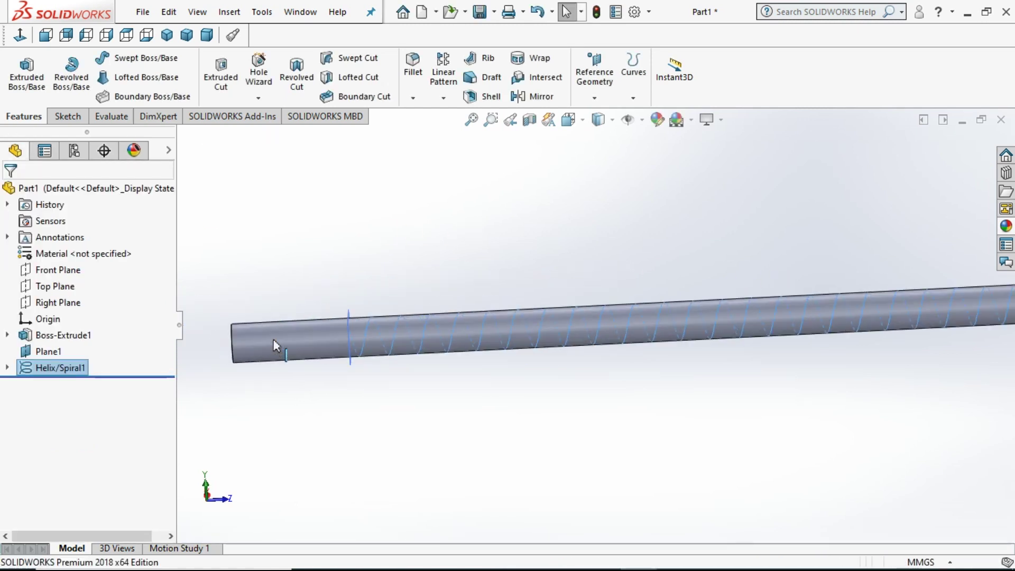
{"action": "left_click", "coordinate": [377, 254]}
{"action": "middle_click_drag", "start_coordinate": [356, 283], "coordinate": [416, 265]}
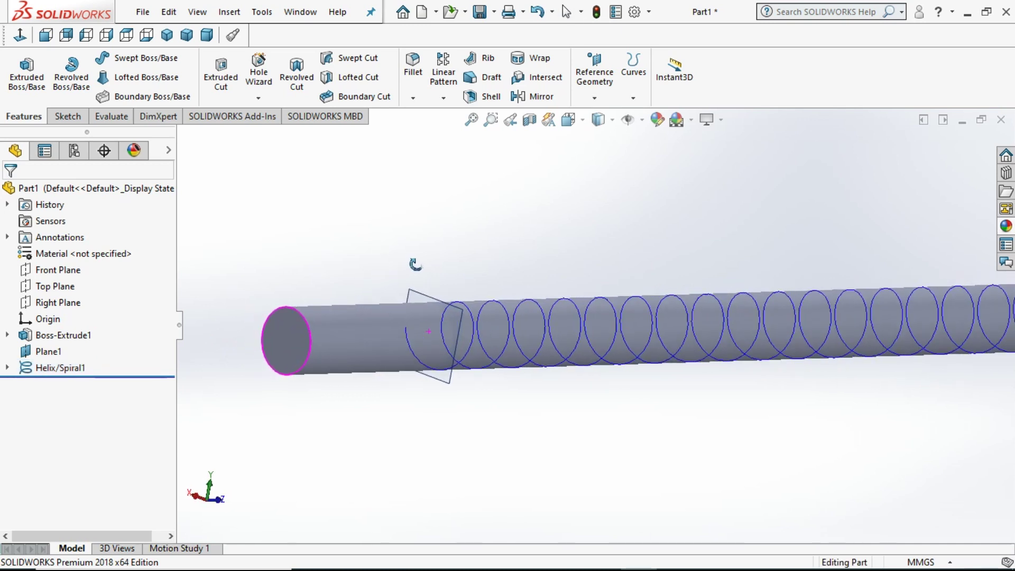
{"action": "left_click", "coordinate": [413, 306]}
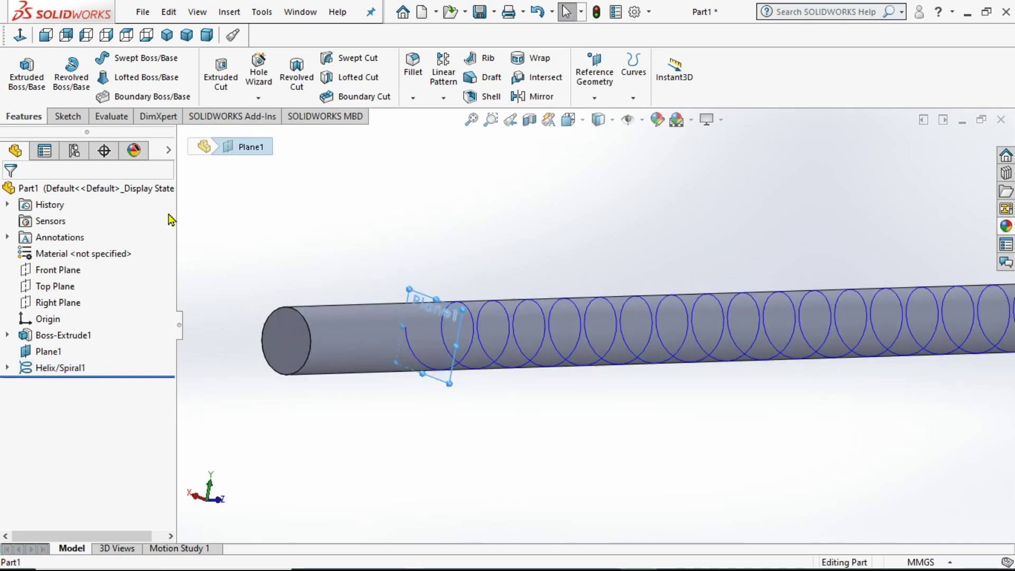
{"action": "left_click", "coordinate": [56, 117]}
{"action": "left_click", "coordinate": [24, 73]}
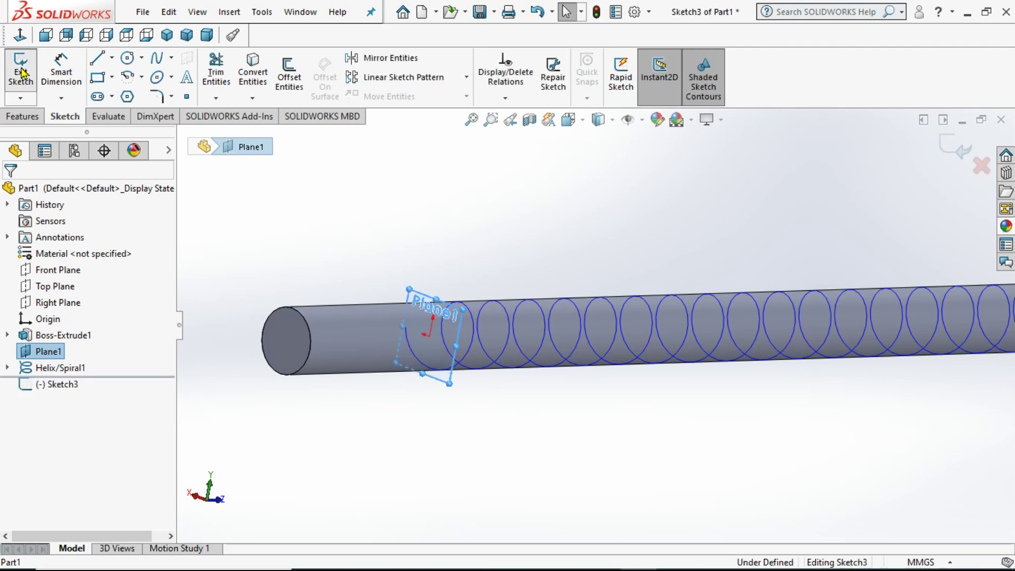
{"action": "left_click", "coordinate": [25, 40]}
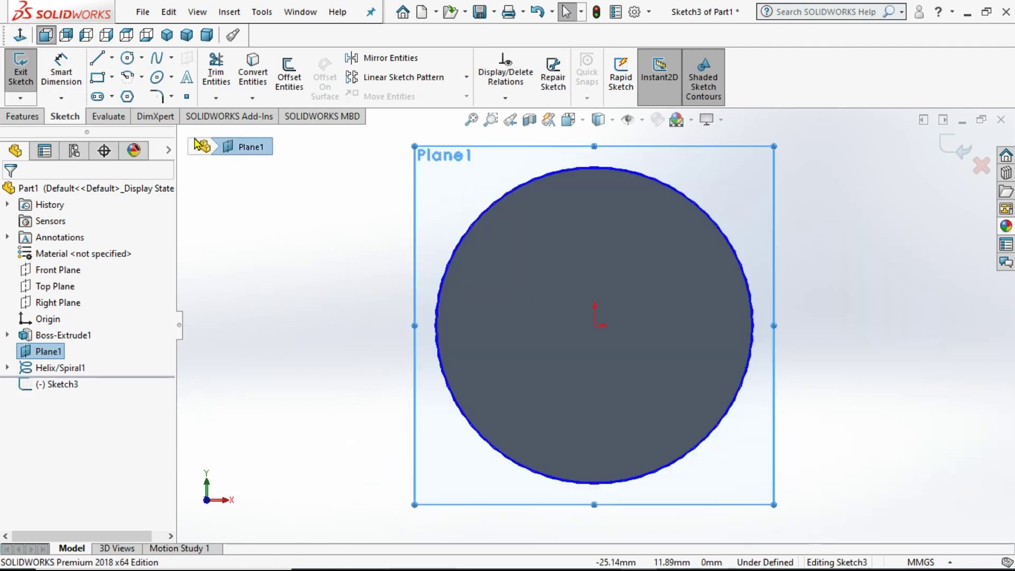
{"action": "middle_click_drag", "start_coordinate": [334, 286], "coordinate": [373, 286]}
{"action": "scroll", "coordinate": [373, 286], "scroll_direction": "up", "scroll_amount": 9}
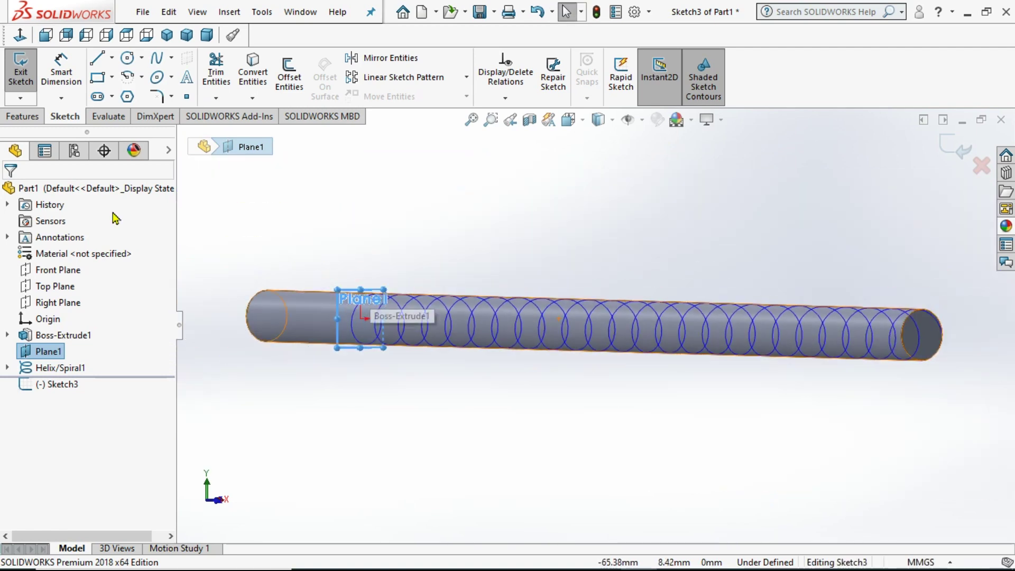
{"action": "left_click", "coordinate": [20, 36]}
{"action": "left_click", "coordinate": [20, 36]}
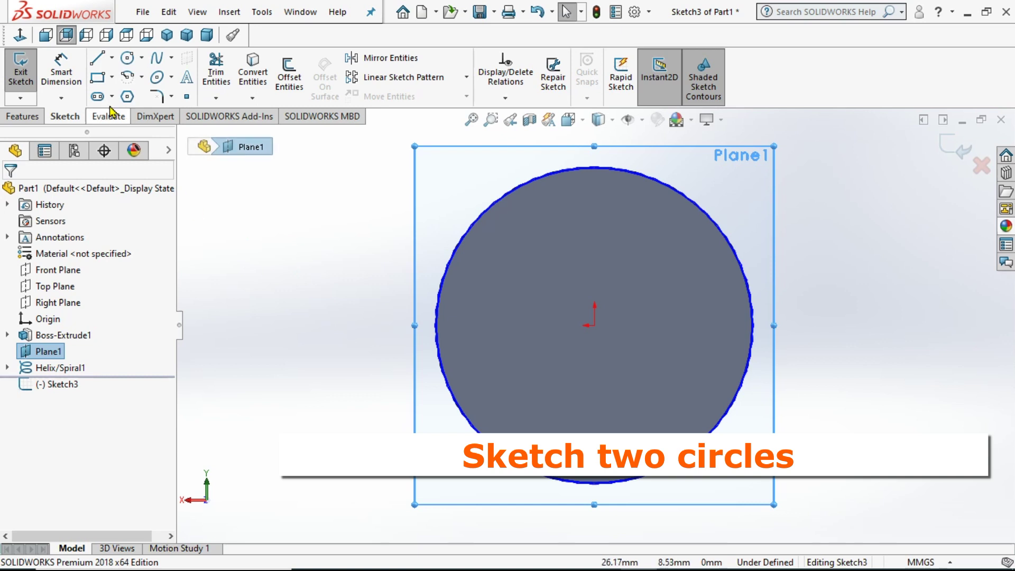
Sketch two circles centred on opposite sides of the rod's circular edge, about 3.3 mm and 5 mm in diameter
{"action": "left_click", "coordinate": [127, 58]}
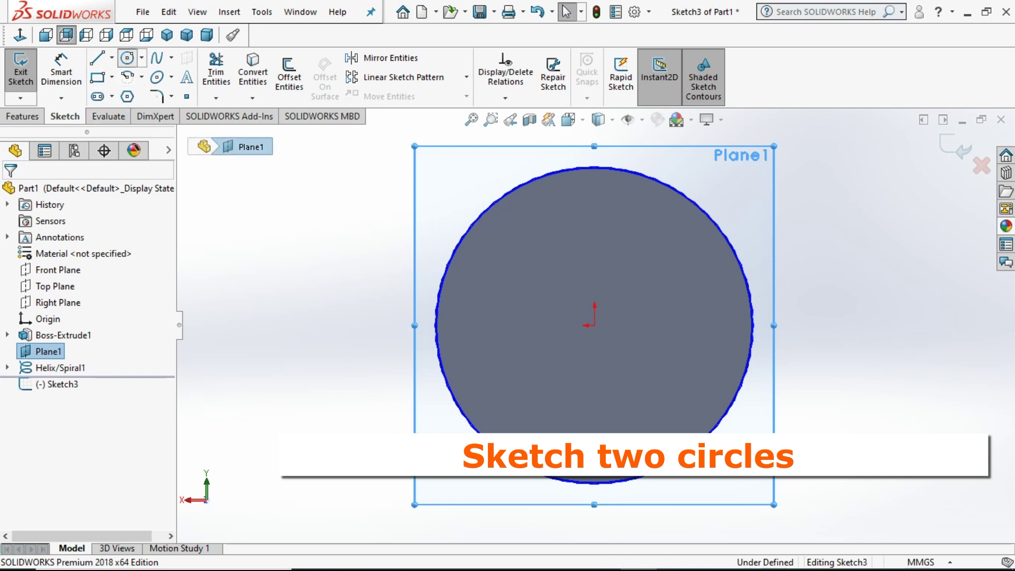
{"action": "left_click", "coordinate": [457, 406]}
{"action": "left_click", "coordinate": [448, 431]}
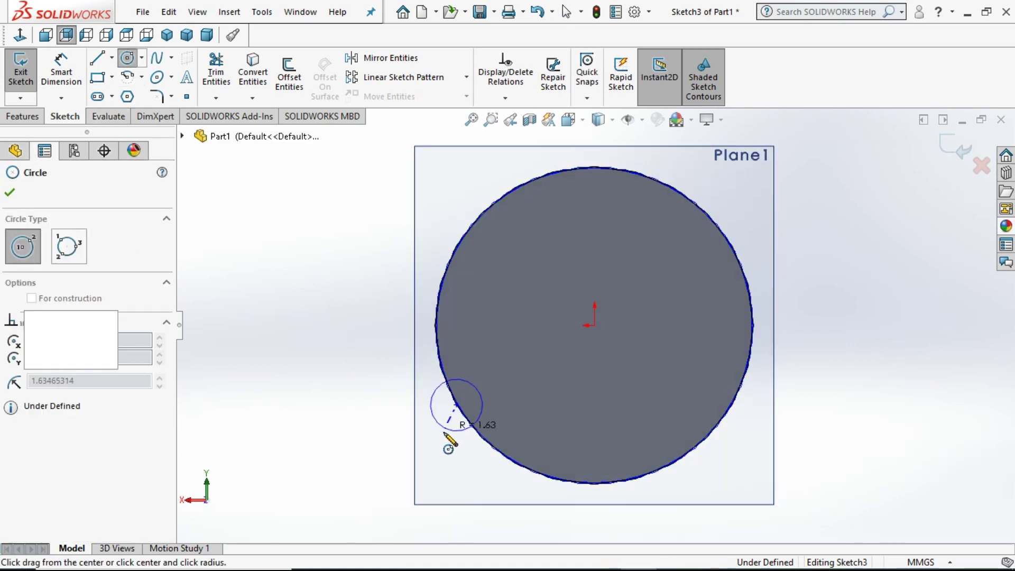
{"action": "left_click", "coordinate": [696, 204]}
{"action": "left_click", "coordinate": [705, 242]}
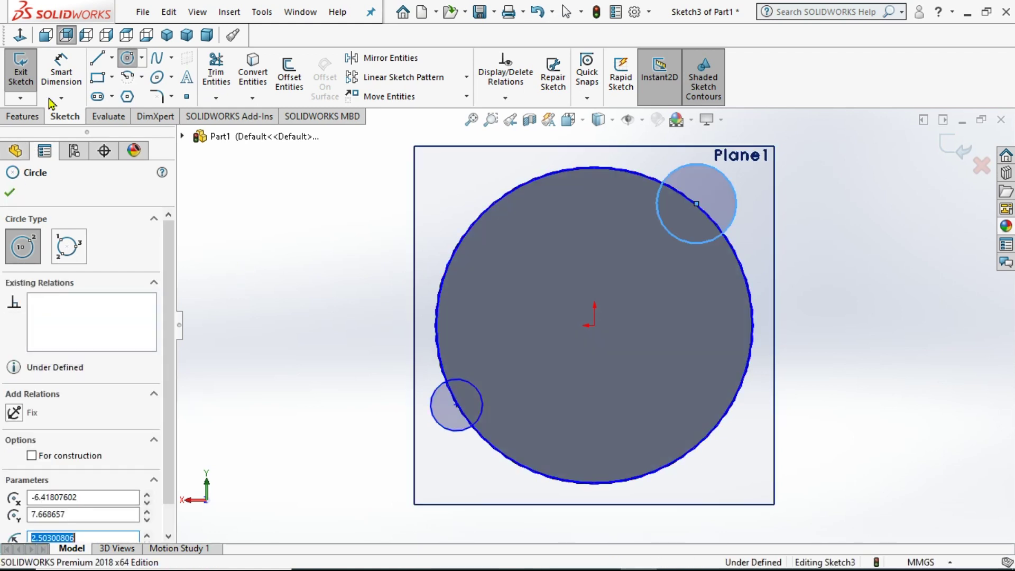
Dimension the smaller circle's diameter to 5 mm and the larger circle's diameter to 10 mm
{"action": "left_click", "coordinate": [61, 72]}
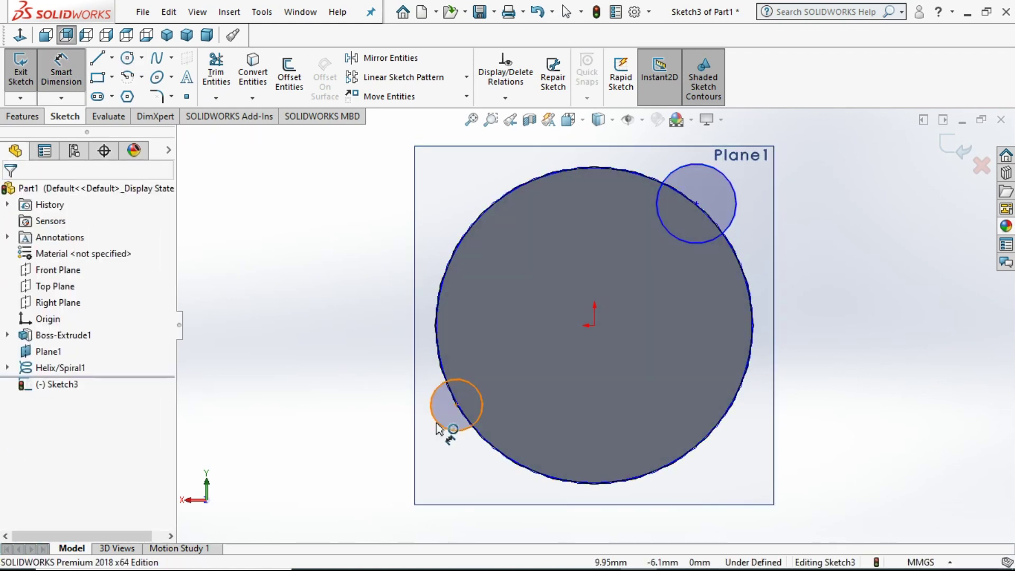
{"action": "left_click", "coordinate": [385, 459]}
{"action": "left_click", "coordinate": [383, 461]}
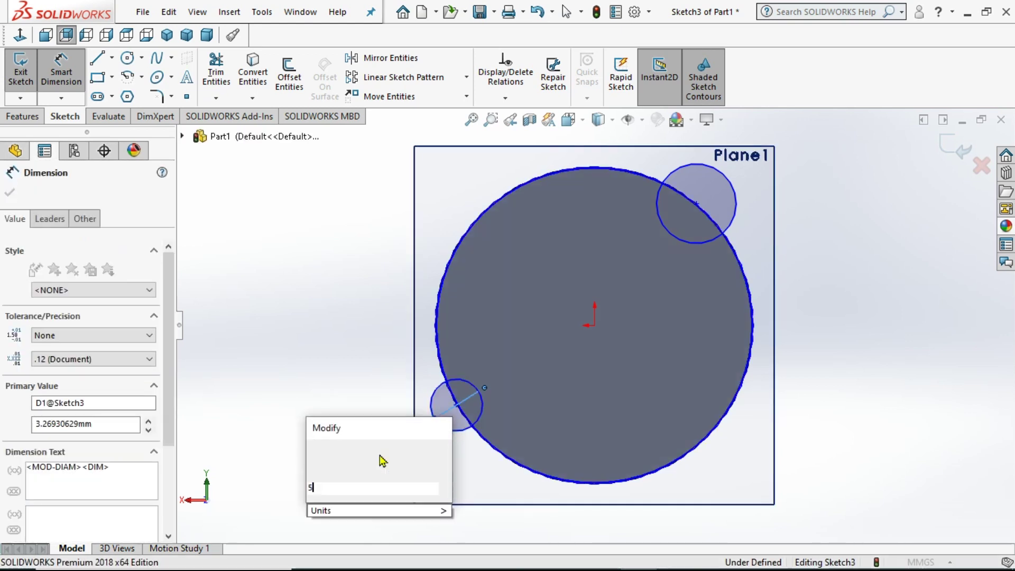
{"action": "key", "text": "Return"}
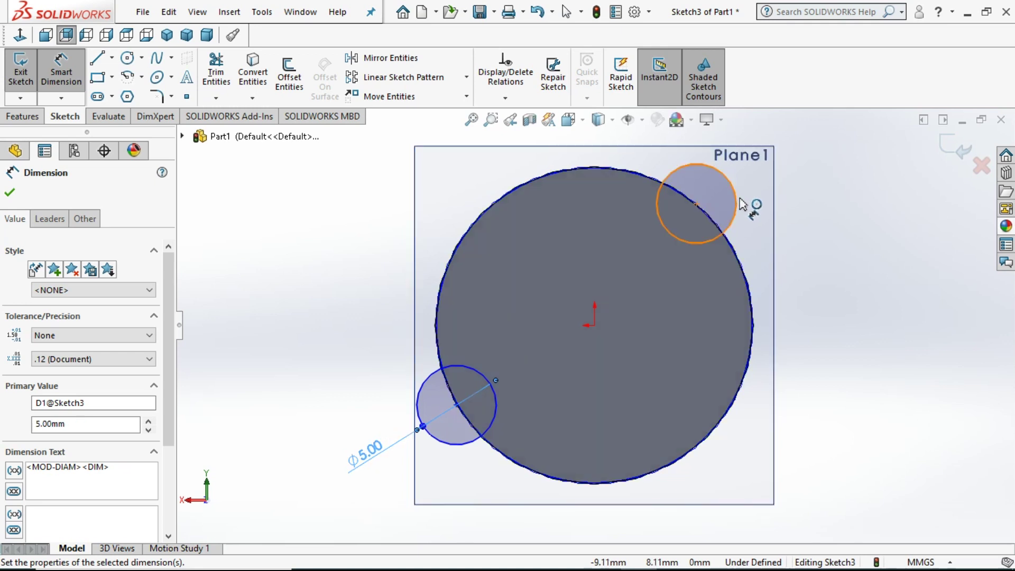
{"action": "left_click", "coordinate": [739, 208]}
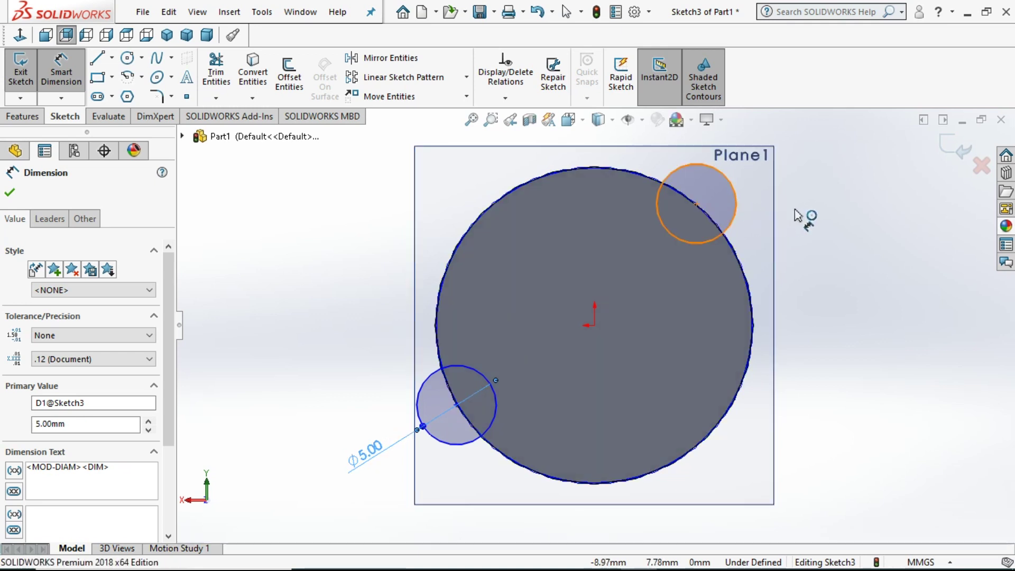
{"action": "left_click", "coordinate": [802, 214]}
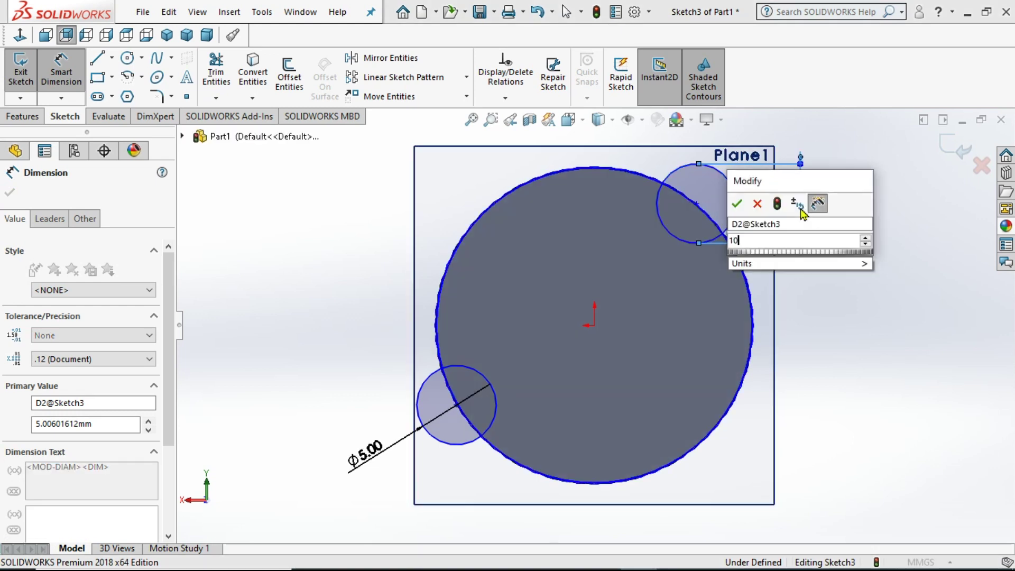
{"action": "type", "text": "10"}
{"action": "key", "text": "Return"}
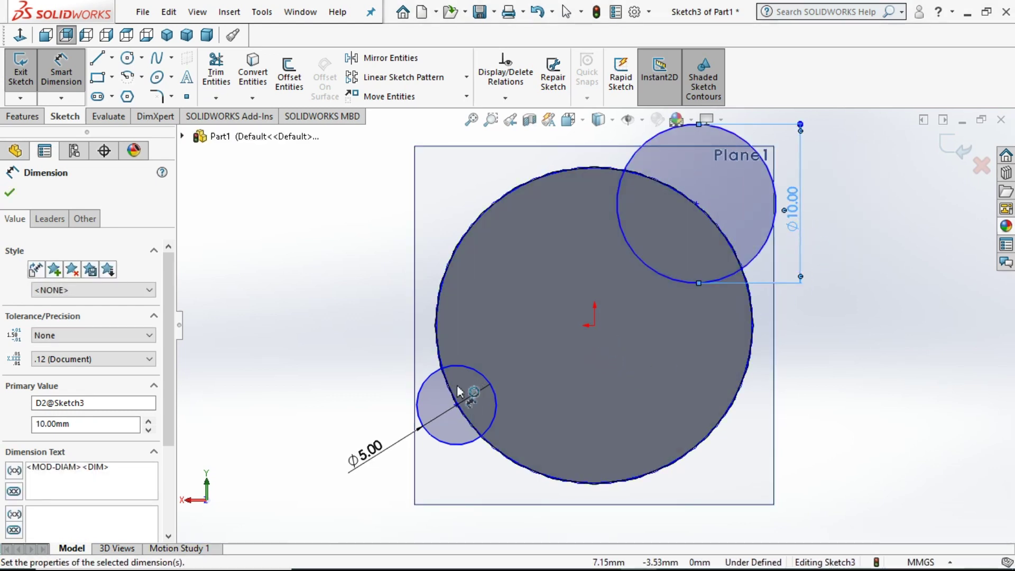
Set the small circle's centre 5 mm vertically and the large circle's centre 5 mm horizontally from the origin, and close the sketch
{"action": "left_click", "coordinate": [595, 325]}
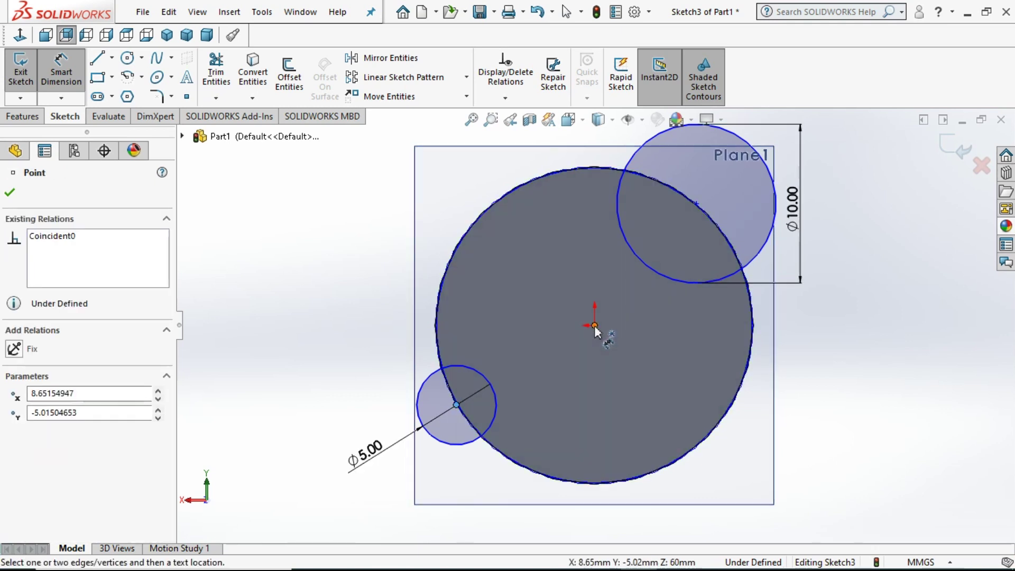
{"action": "left_click", "coordinate": [456, 405]}
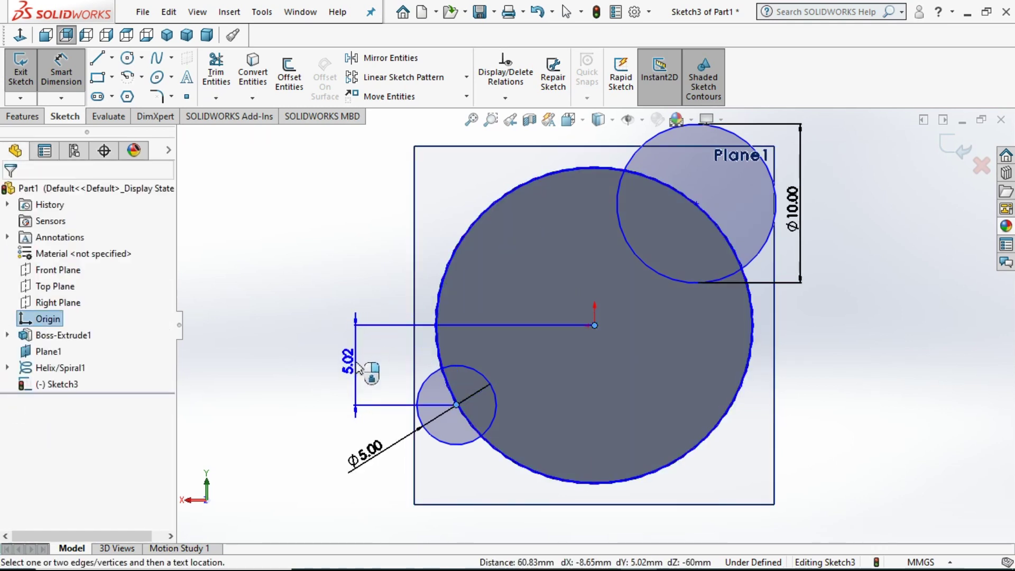
{"action": "left_click", "coordinate": [356, 365]}
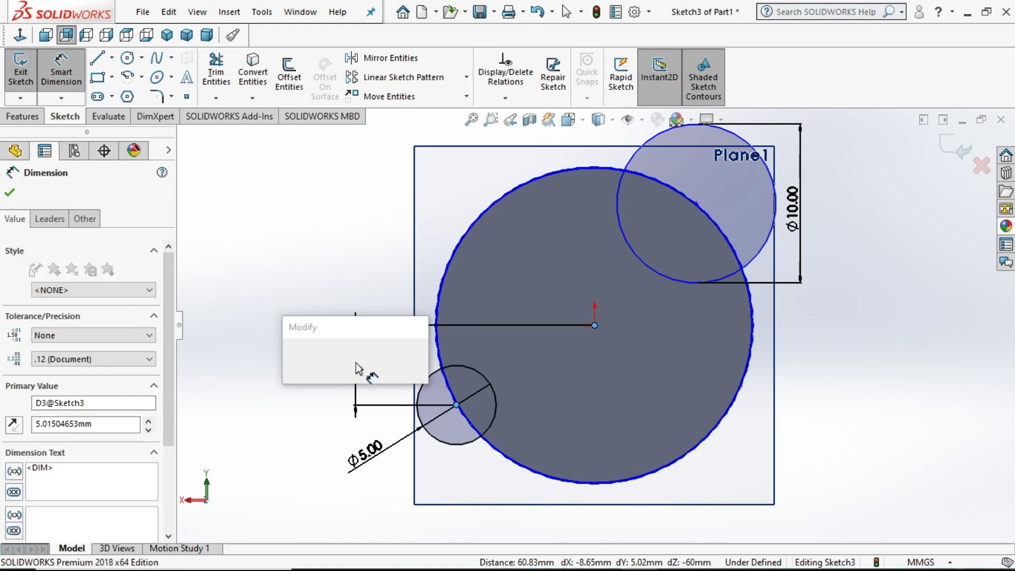
{"action": "key", "text": "Return"}
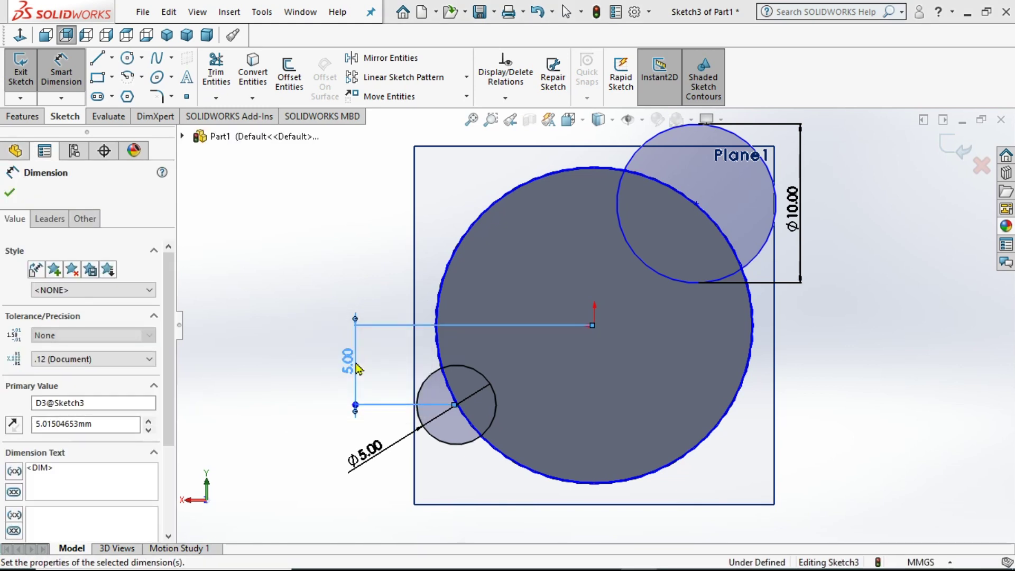
{"action": "left_click", "coordinate": [697, 204]}
{"action": "left_click", "coordinate": [594, 325]}
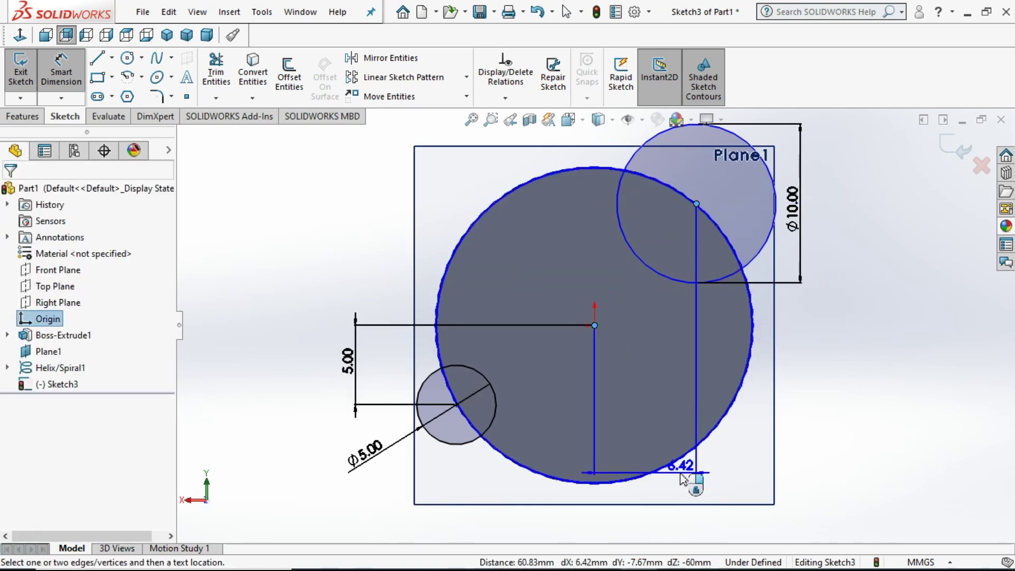
{"action": "left_click", "coordinate": [641, 418]}
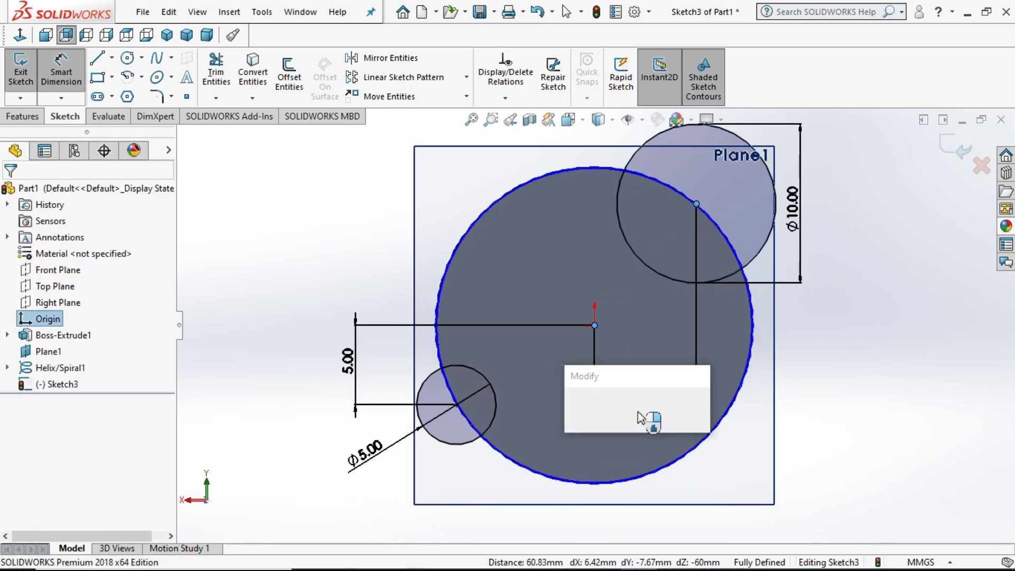
{"action": "key", "text": "Return"}
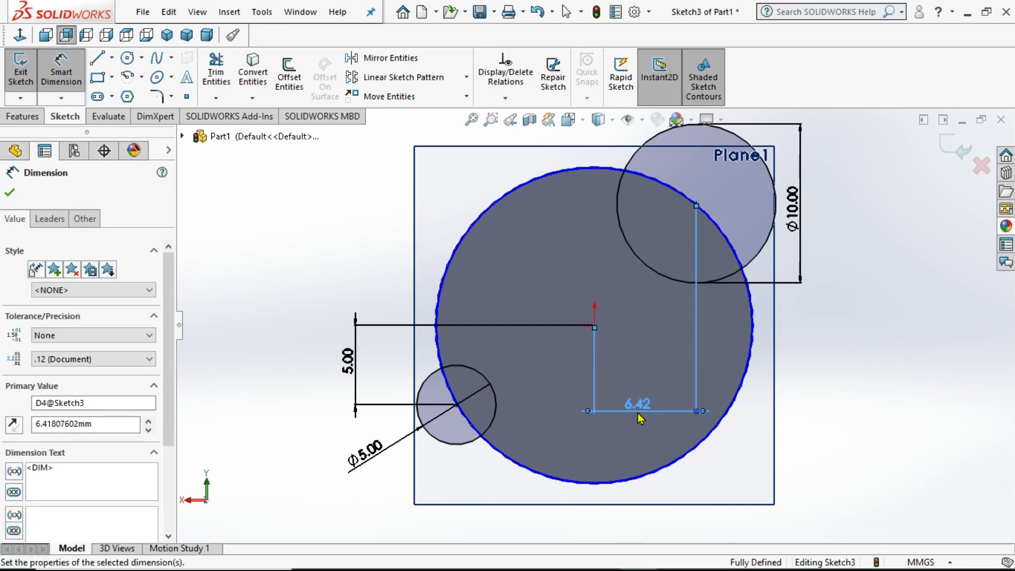
{"action": "left_click", "coordinate": [10, 194]}
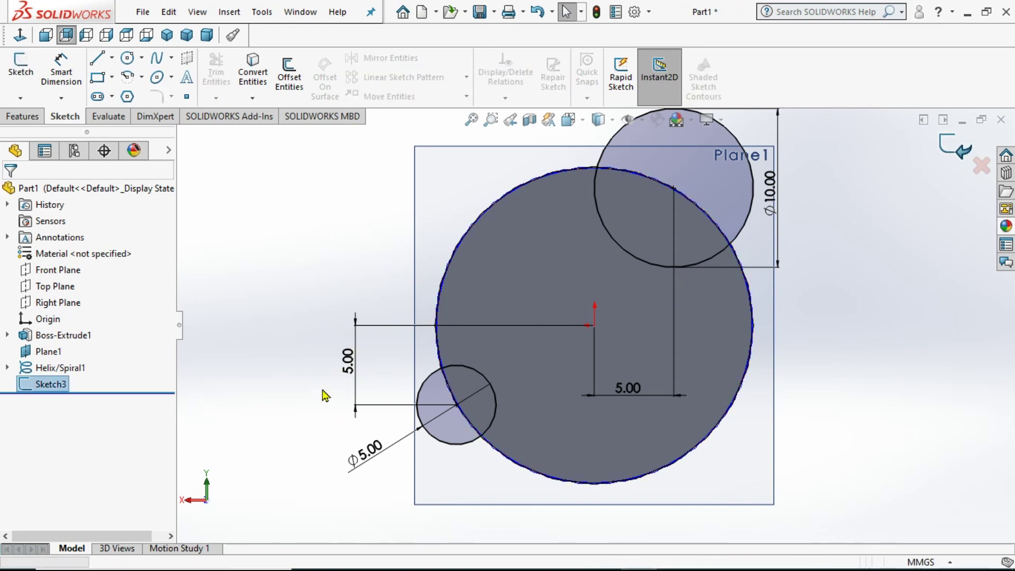
Create a Swept Cut through the rod using the two-circle sketch as profile and the helix as path
{"action": "scroll", "coordinate": [341, 386], "scroll_direction": "up", "scroll_amount": 2}
{"action": "mouse_move", "coordinate": [429, 320]}
{"action": "middle_mouse_down"}
{"action": "mouse_move", "coordinate": [443, 314]}
{"action": "mouse_move", "coordinate": [414, 331]}
{"action": "middle_mouse_up"}
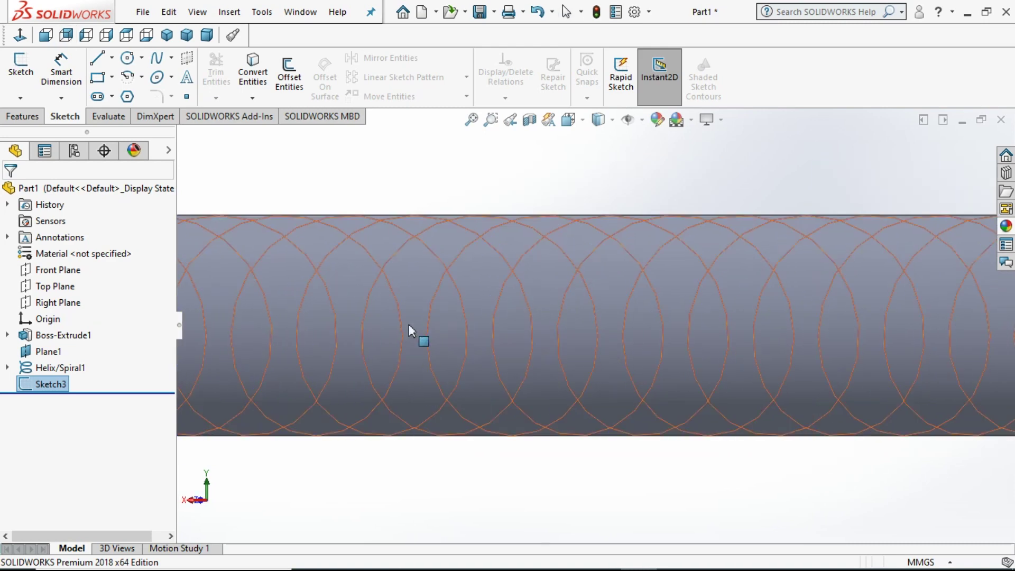
{"action": "key", "text": "f"}
{"action": "scroll", "coordinate": [833, 305], "scroll_direction": "down", "scroll_amount": 1}
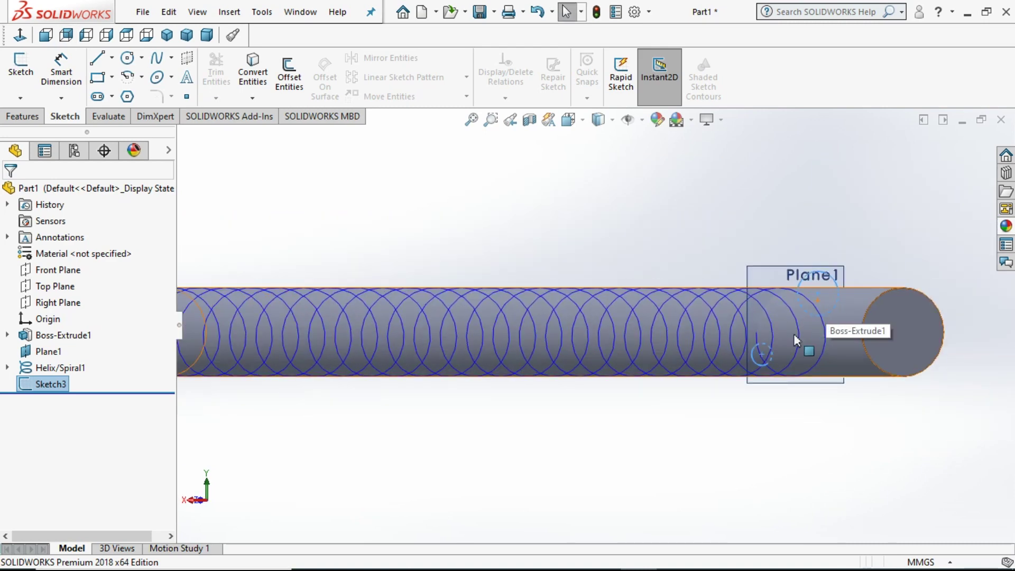
{"action": "scroll", "coordinate": [764, 352], "scroll_direction": "down", "scroll_amount": 5}
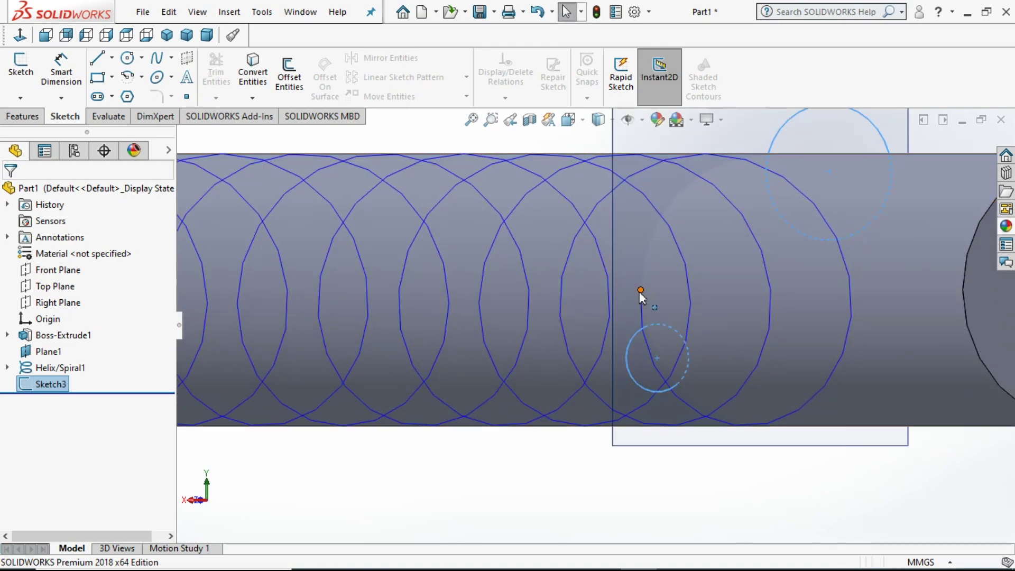
{"action": "scroll", "coordinate": [576, 386], "scroll_direction": "up", "scroll_amount": 4}
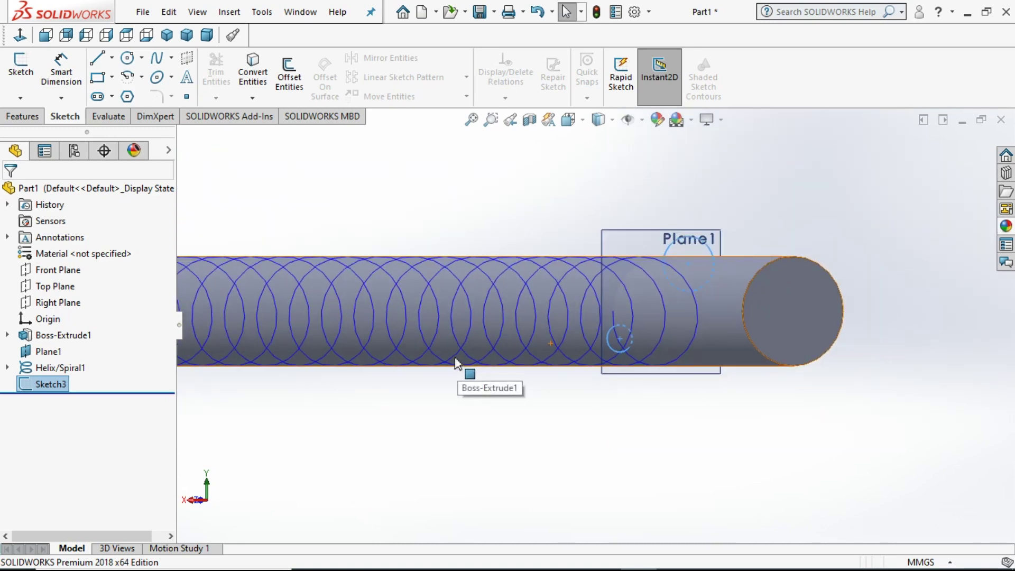
{"action": "middle_click_drag", "start_coordinate": [502, 415], "coordinate": [474, 407]}
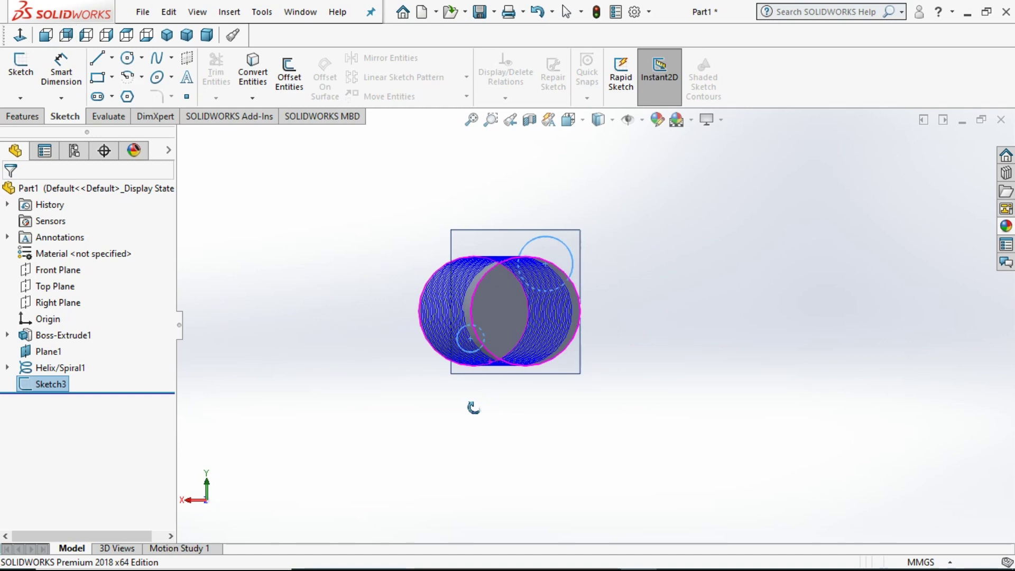
{"action": "key", "text": "ctrl+2"}
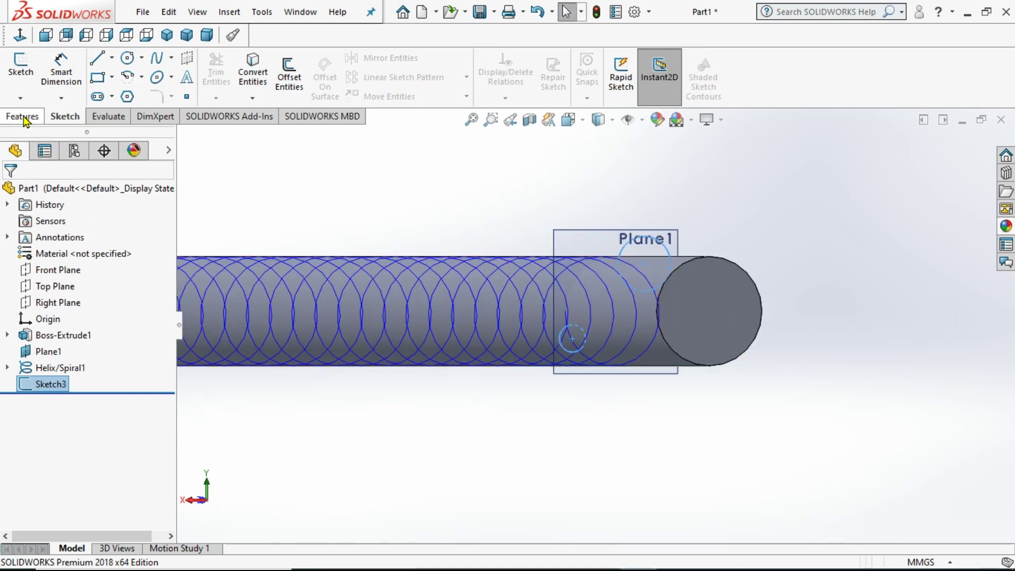
{"action": "left_click", "coordinate": [24, 117]}
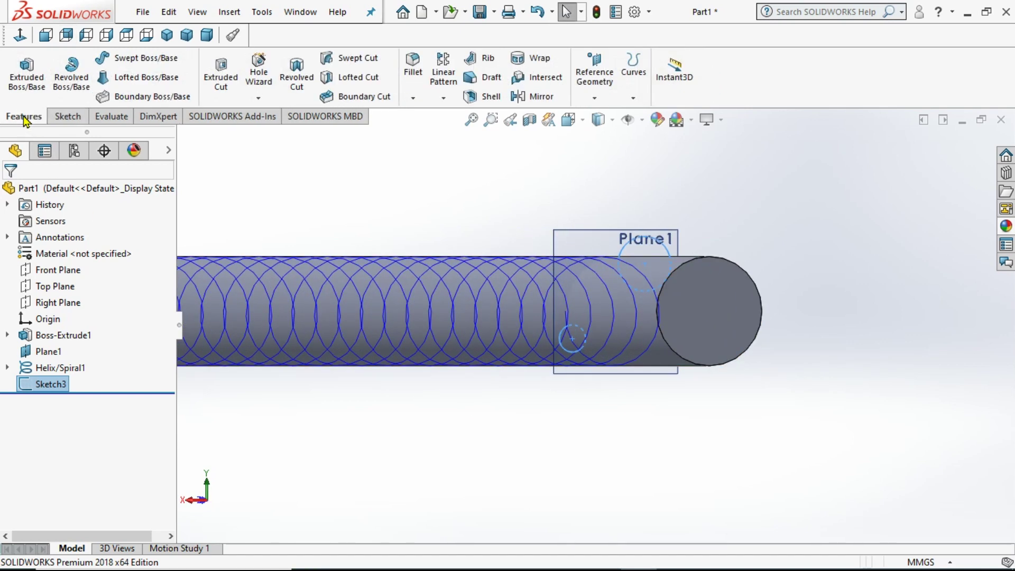
{"action": "left_click", "coordinate": [353, 59]}
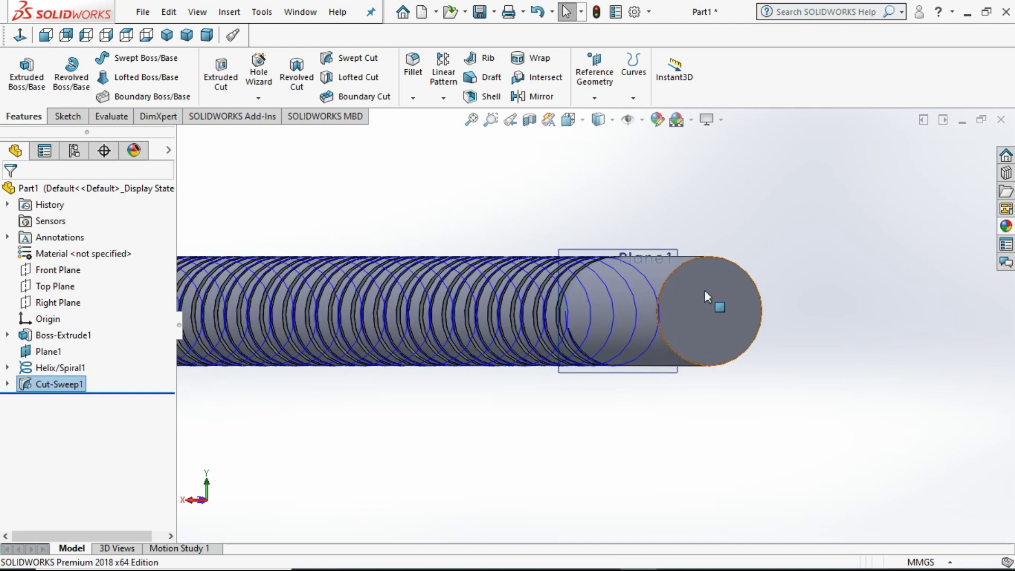
Hide the helix curve so that only the cut grooves show on the rod
{"action": "scroll", "coordinate": [692, 303], "scroll_direction": "up", "scroll_amount": 2}
{"action": "scroll", "coordinate": [694, 306], "scroll_direction": "up", "scroll_amount": 2}
{"action": "middle_click_drag", "start_coordinate": [376, 312], "coordinate": [444, 323]}
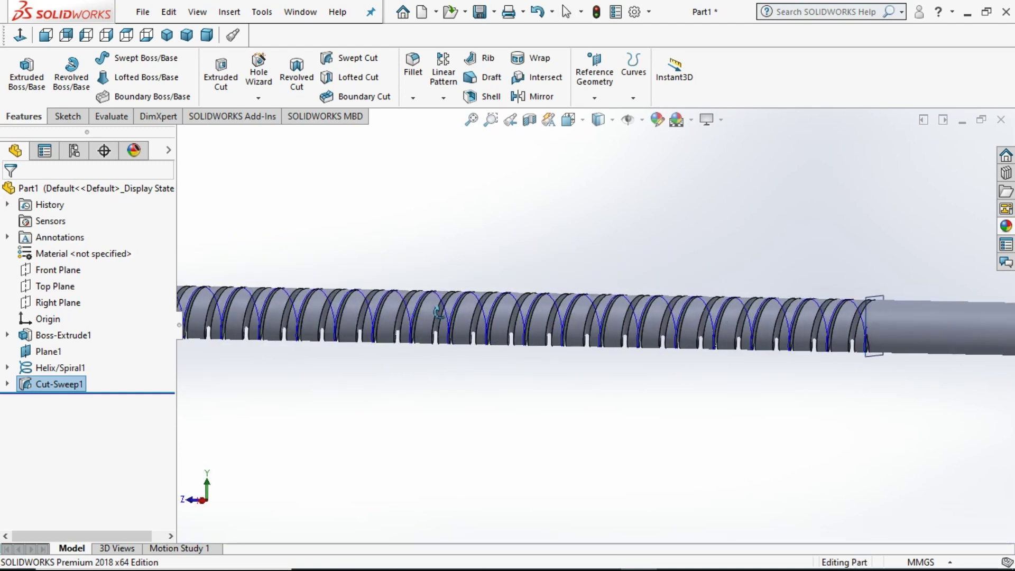
{"action": "right_click", "coordinate": [53, 372]}
{"action": "left_click", "coordinate": [63, 273]}
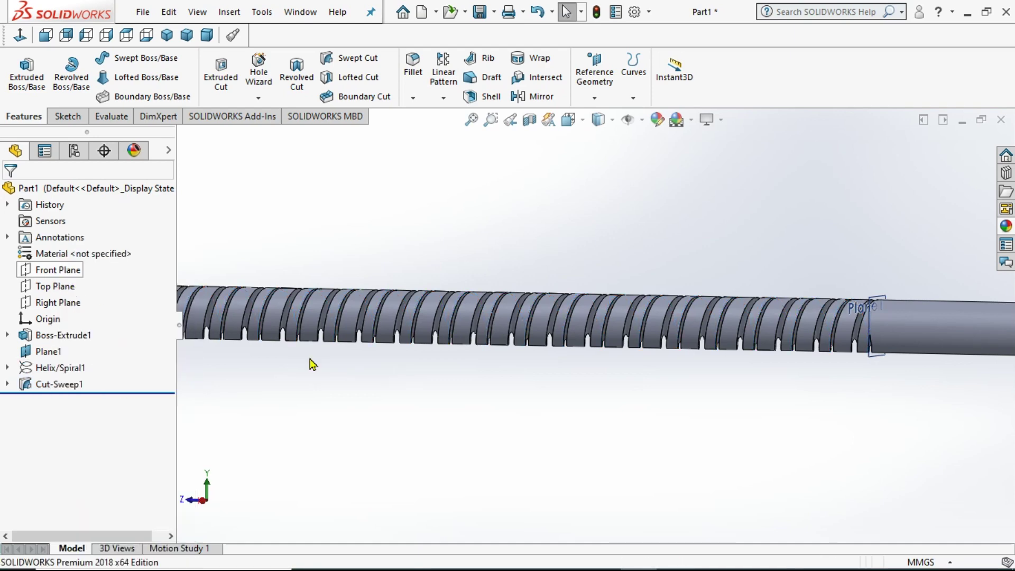
{"action": "scroll", "coordinate": [846, 351], "scroll_direction": "down", "scroll_amount": 3}
{"action": "middle_click_drag", "start_coordinate": [770, 382], "coordinate": [824, 412]}
{"action": "scroll", "coordinate": [857, 476], "scroll_direction": "down", "scroll_amount": 5}
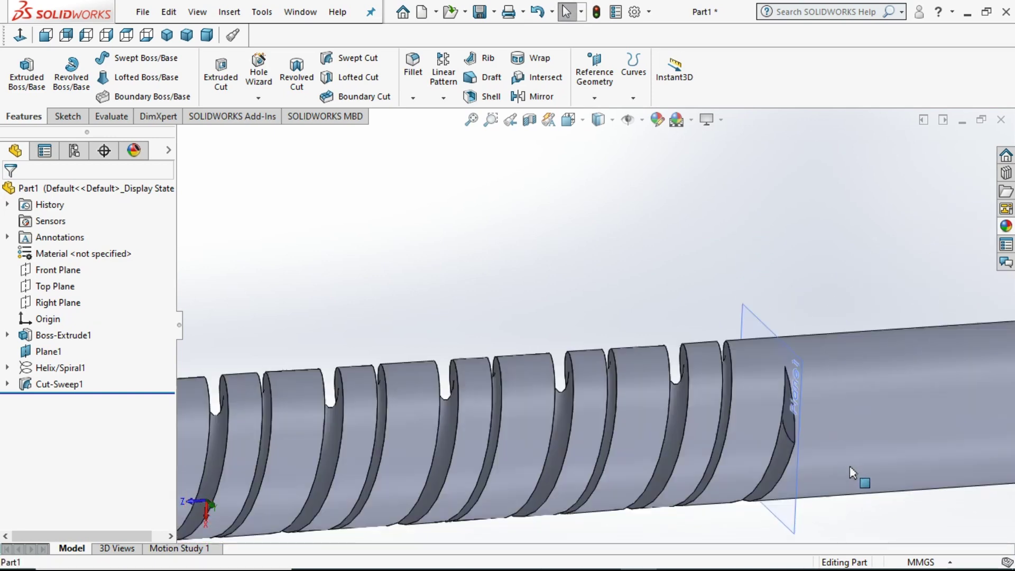
{"action": "middle_click_drag", "start_coordinate": [600, 450], "coordinate": [455, 257]}
{"action": "scroll", "coordinate": [456, 262], "scroll_direction": "up", "scroll_amount": 10}
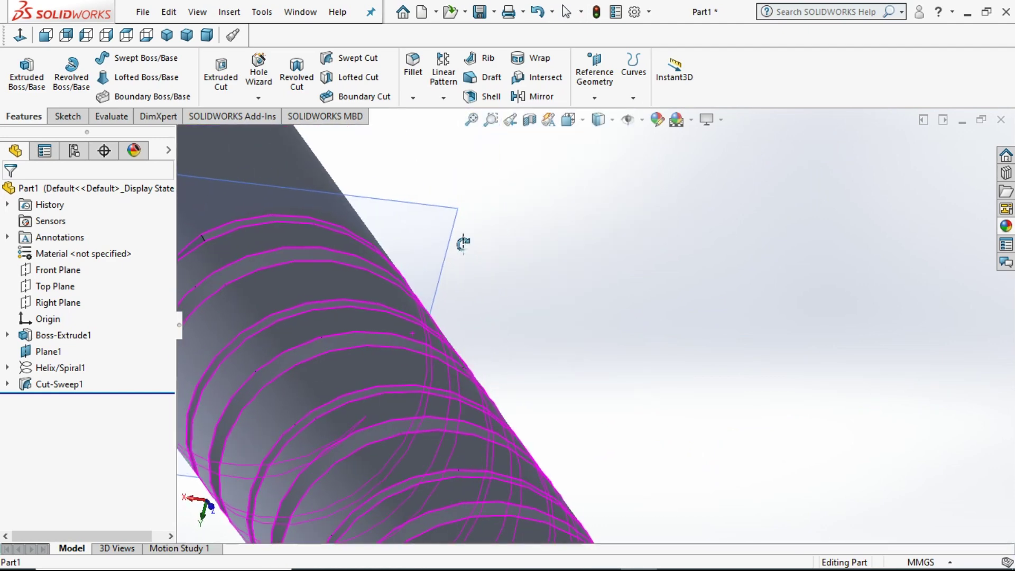
{"action": "scroll", "coordinate": [657, 476], "scroll_direction": "down", "scroll_amount": 10}
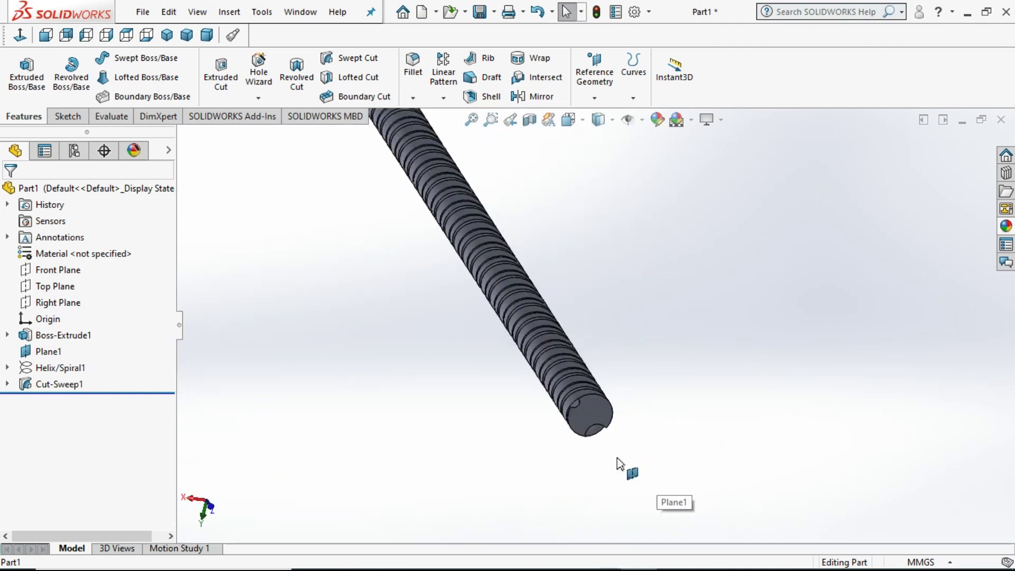
{"action": "mouse_move", "coordinate": [544, 334]}
{"action": "middle_mouse_down"}
{"action": "mouse_move", "coordinate": [538, 261]}
{"action": "mouse_move", "coordinate": [524, 253]}
{"action": "mouse_move", "coordinate": [519, 290]}
{"action": "mouse_move", "coordinate": [596, 317]}
{"action": "mouse_move", "coordinate": [582, 275]}
{"action": "mouse_move", "coordinate": [517, 195]}
{"action": "mouse_move", "coordinate": [559, 111]}
{"action": "mouse_move", "coordinate": [532, 249]}
{"action": "mouse_move", "coordinate": [597, 318]}
{"action": "mouse_move", "coordinate": [528, 333]}
{"action": "middle_mouse_up"}
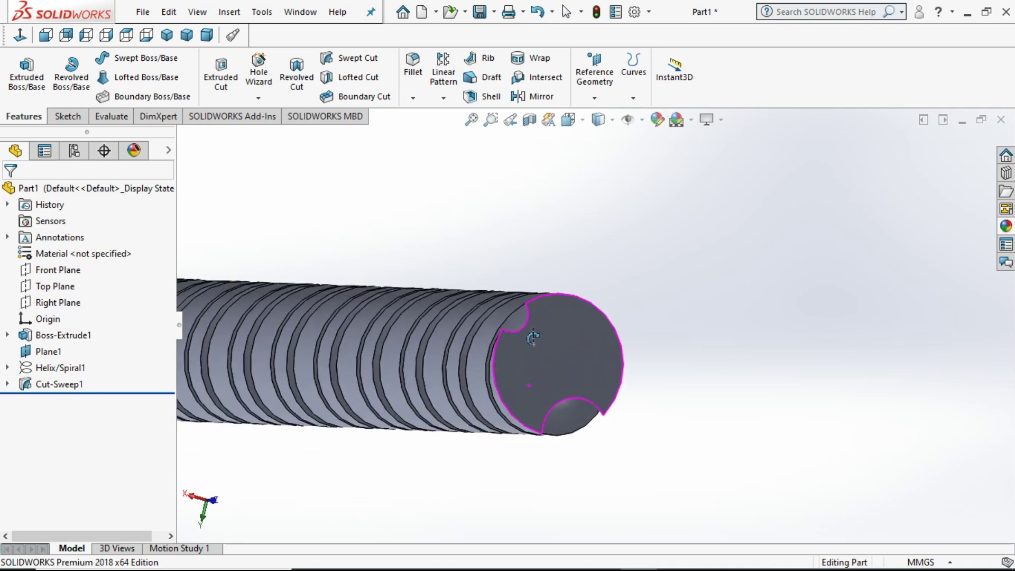
{"action": "scroll", "coordinate": [590, 480], "scroll_direction": "up", "scroll_amount": 5}
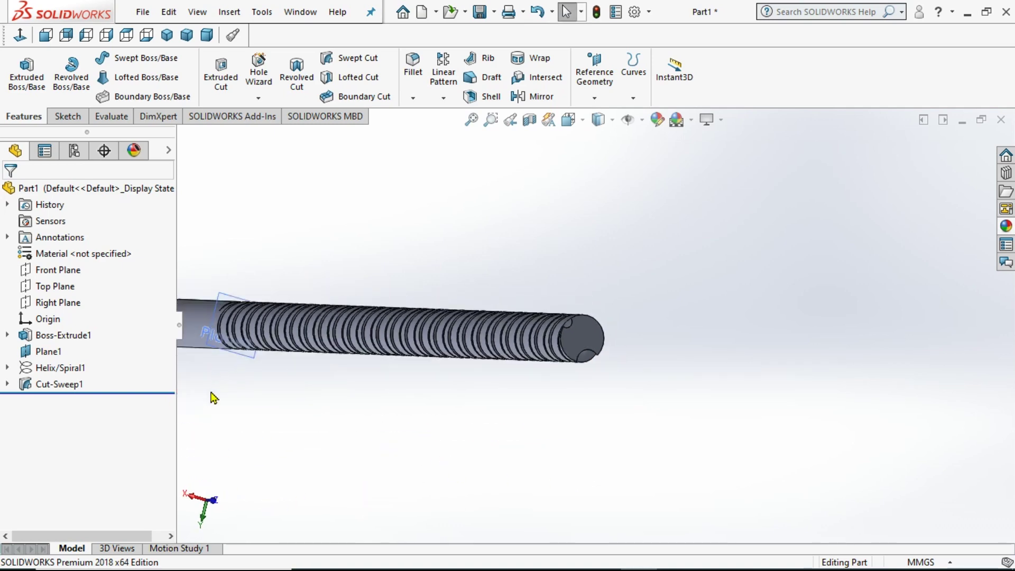
Start a new sketch on the Top Plane and turn the view normal to it
{"action": "left_click", "coordinate": [43, 288]}
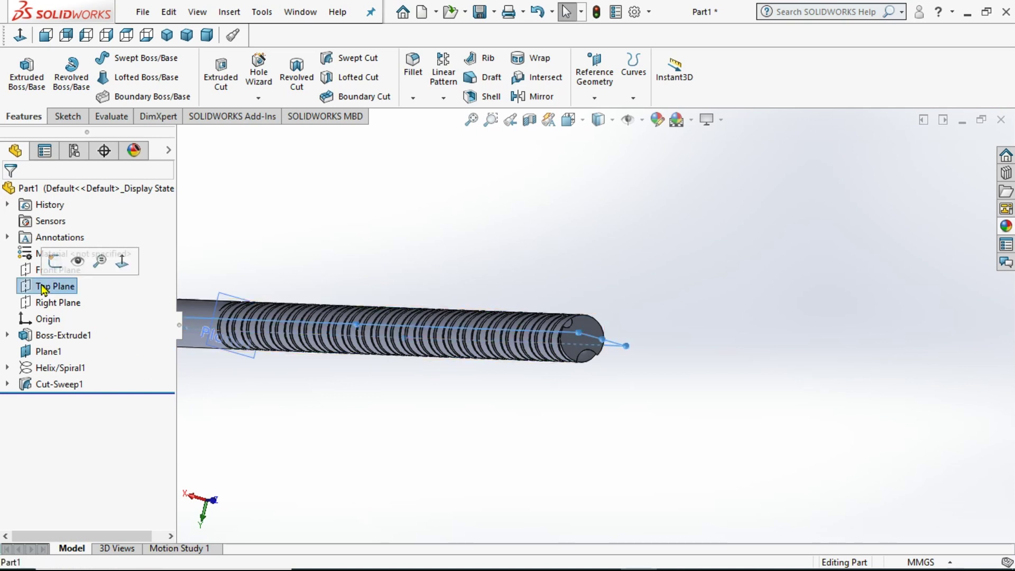
{"action": "left_click", "coordinate": [51, 261]}
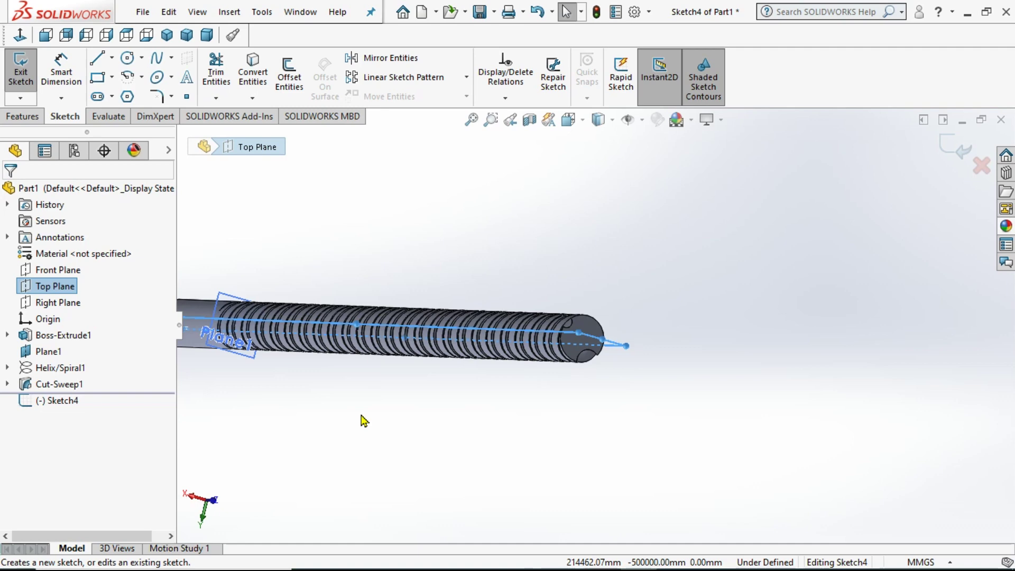
{"action": "left_click", "coordinate": [20, 36]}
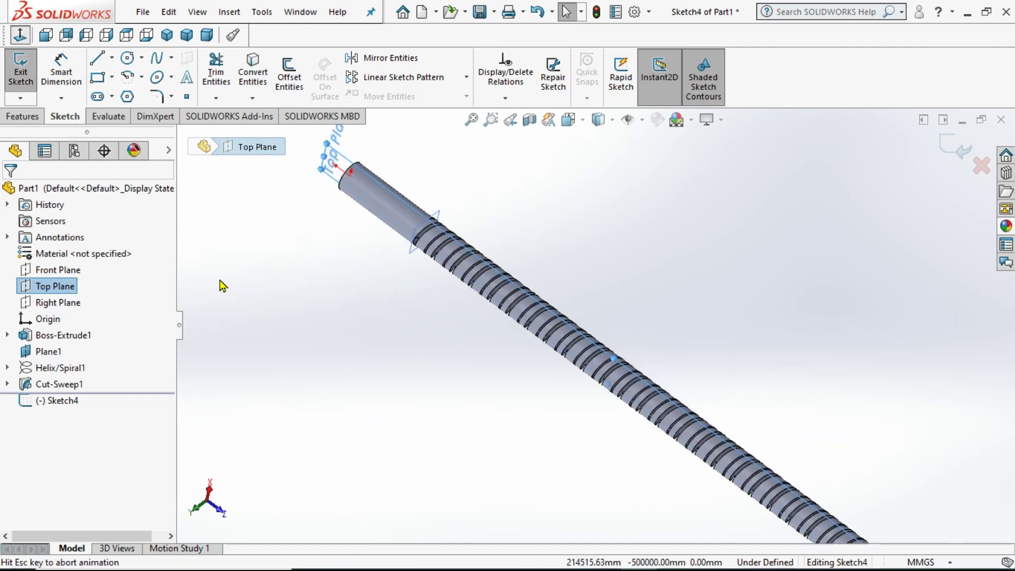
Sketch a closed five-line profile from the grooved end's centre, extending beyond the end and side, with a slanted line about 11.7 mm long
{"action": "scroll", "coordinate": [601, 466], "scroll_direction": "down", "scroll_amount": 5}
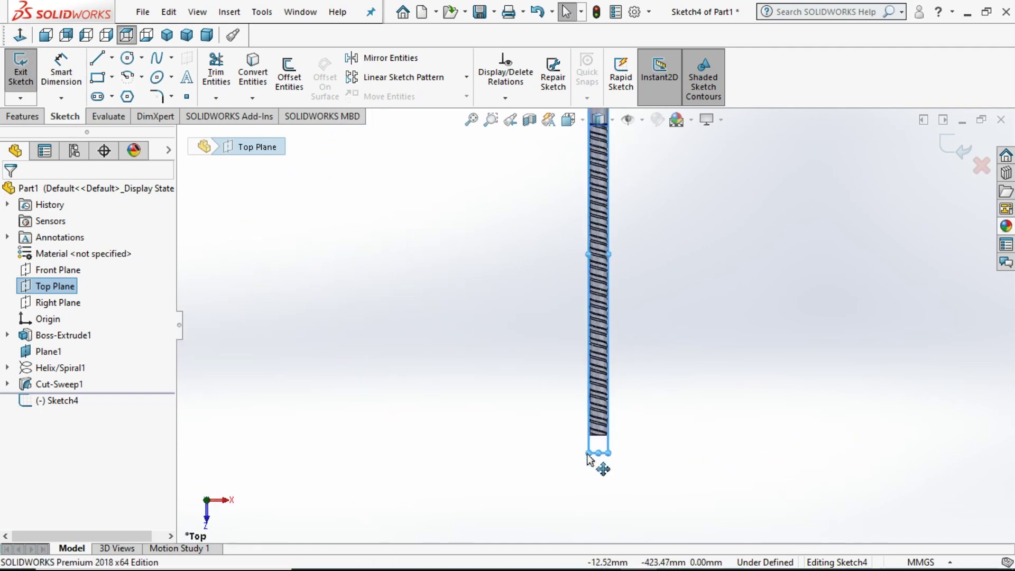
{"action": "scroll", "coordinate": [616, 415], "scroll_direction": "down", "scroll_amount": 3}
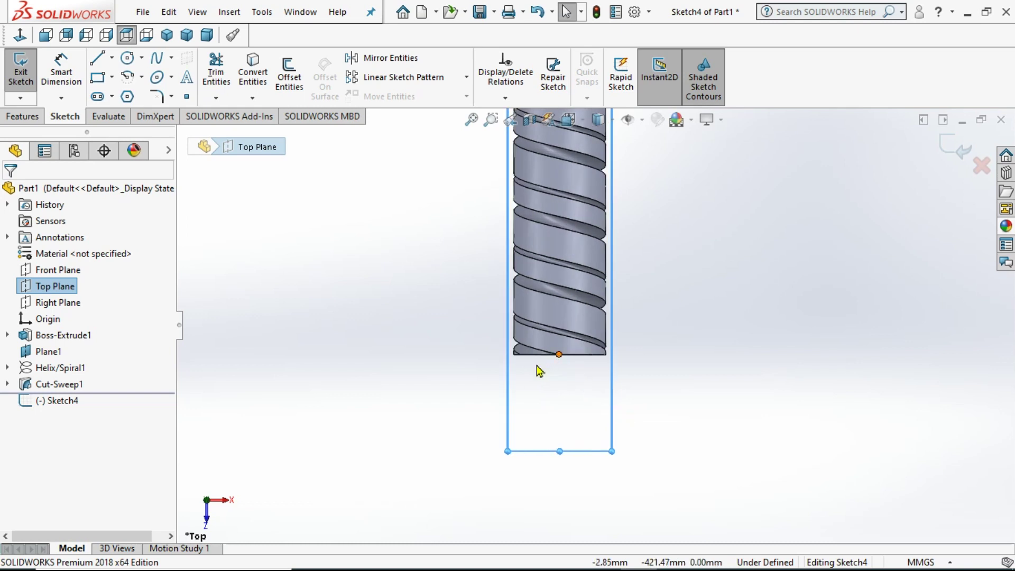
{"action": "scroll", "coordinate": [539, 370], "scroll_direction": "down", "scroll_amount": 2}
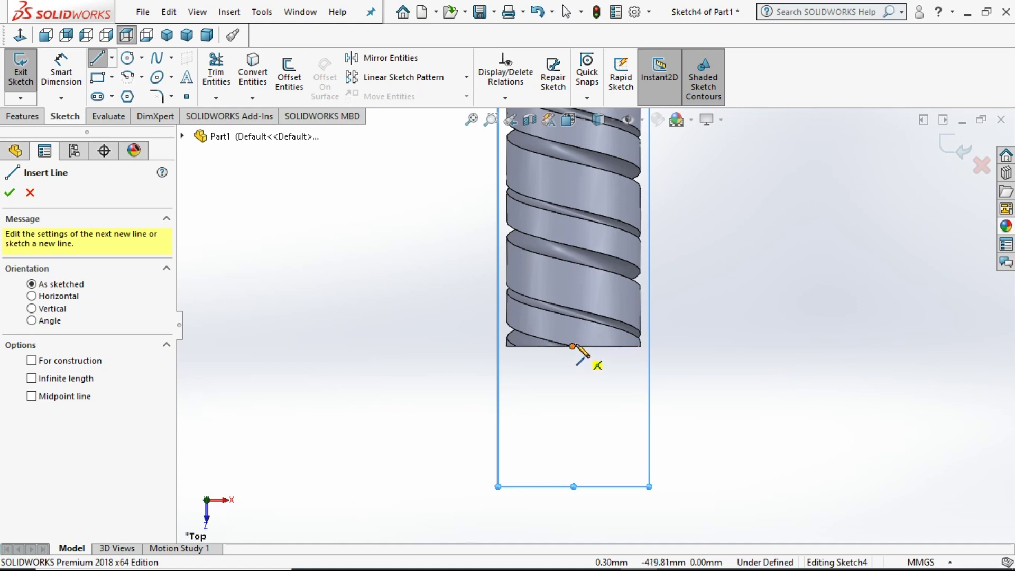
{"action": "scroll", "coordinate": [580, 370], "scroll_direction": "down", "scroll_amount": 3}
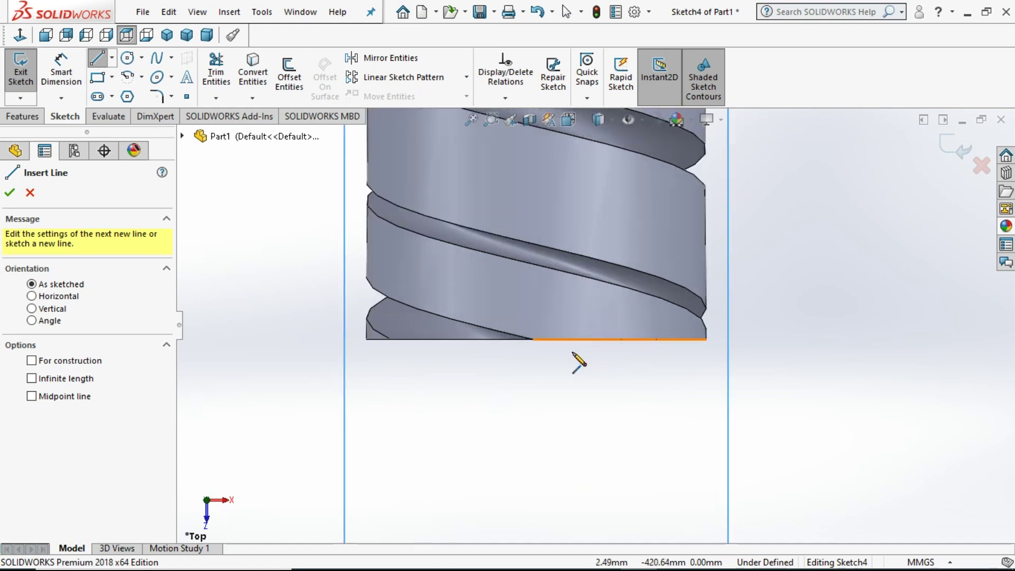
{"action": "left_click", "coordinate": [537, 340]}
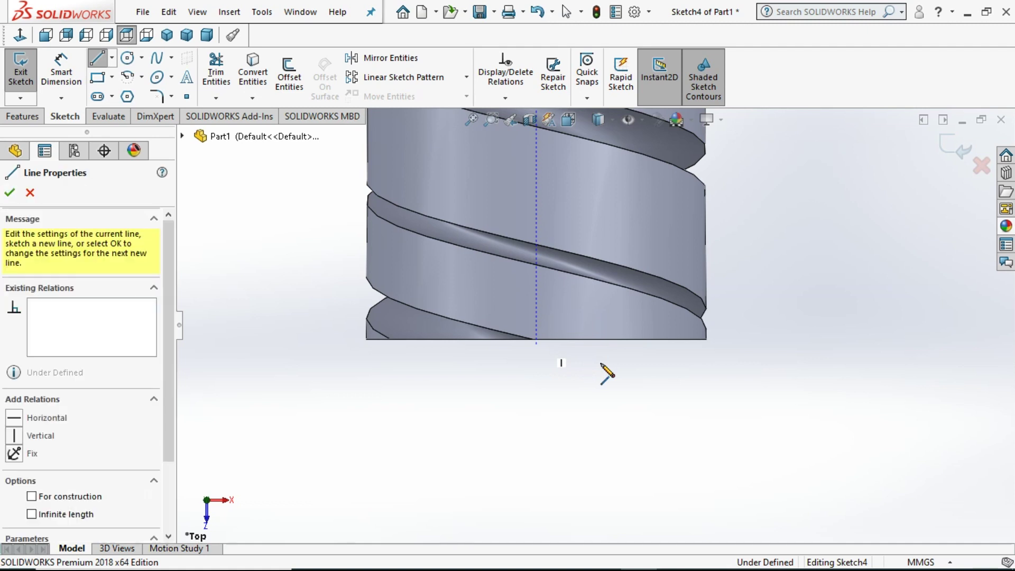
{"action": "left_click", "coordinate": [537, 439]}
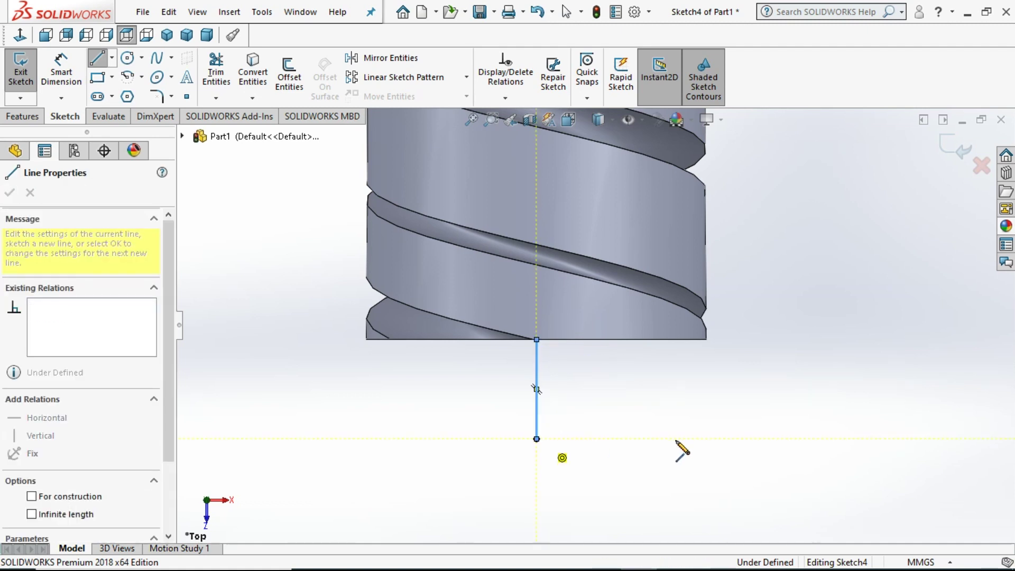
{"action": "left_click", "coordinate": [774, 439]}
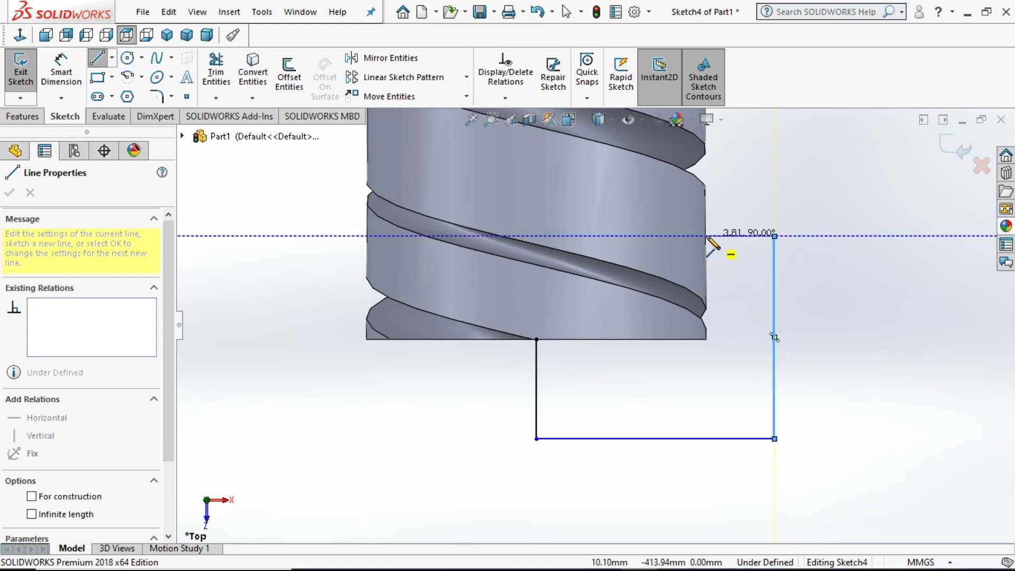
{"action": "left_click", "coordinate": [707, 237]}
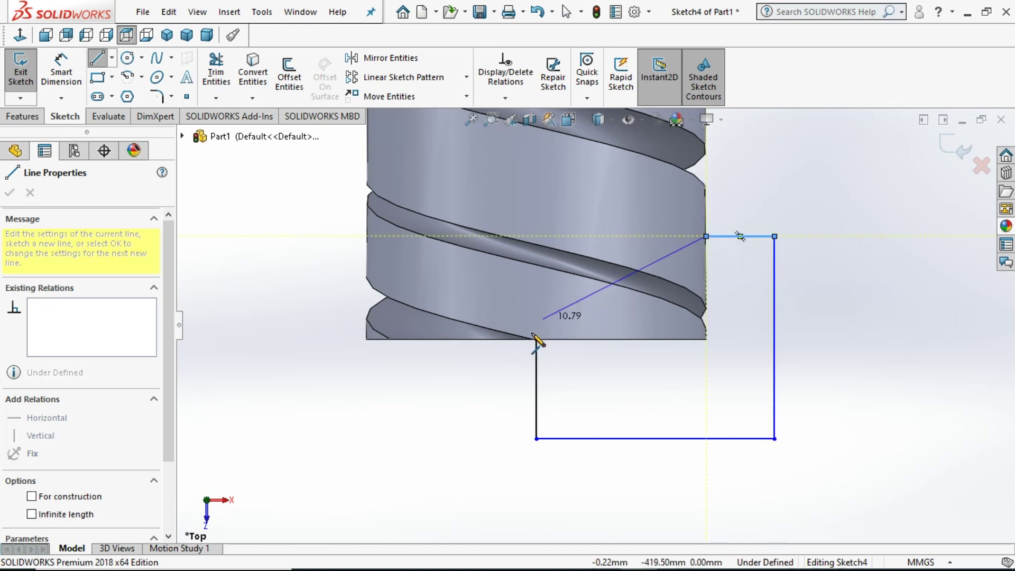
{"action": "left_click", "coordinate": [536, 339]}
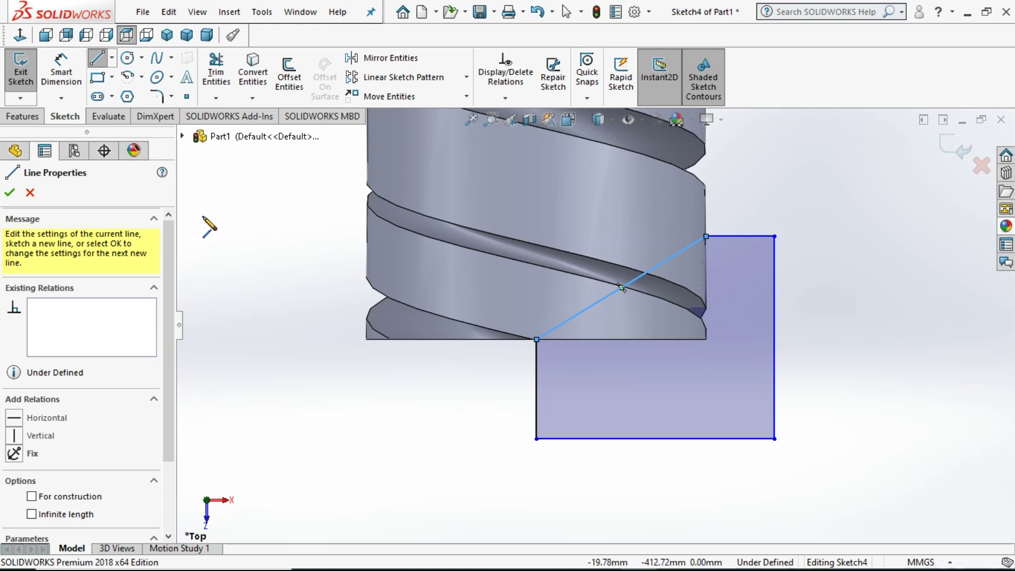
{"action": "right_click", "coordinate": [241, 219]}
{"action": "left_click", "coordinate": [269, 221]}
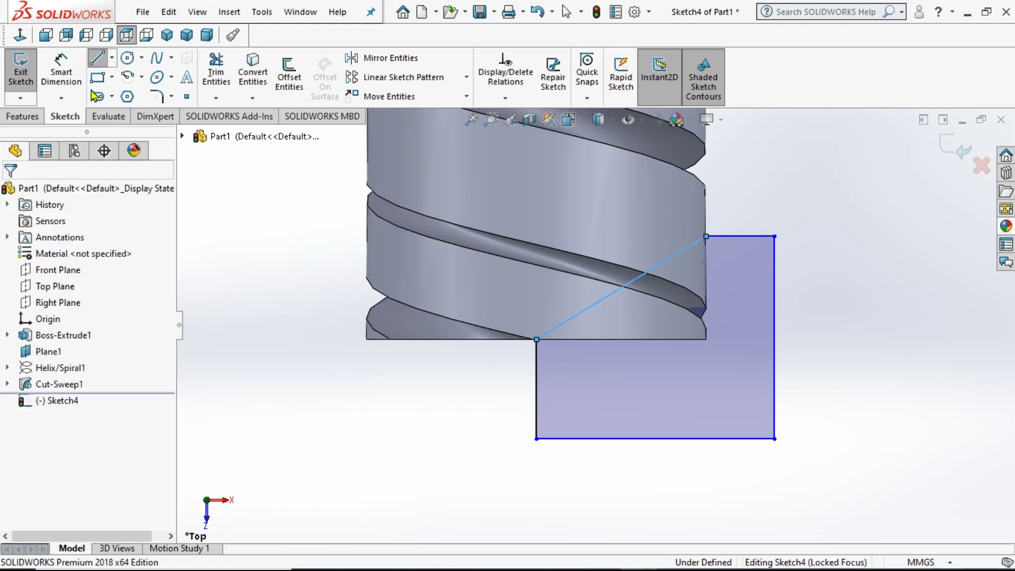
Dimension the angle between the profile's slanted line and the rod's end edge to 35°
{"action": "left_click", "coordinate": [61, 69]}
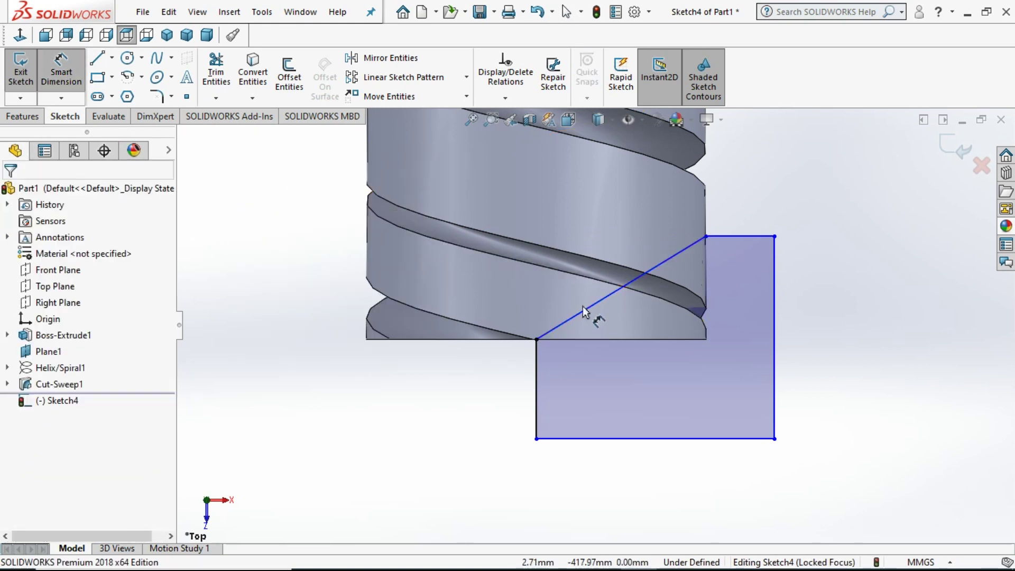
{"action": "left_click", "coordinate": [609, 348]}
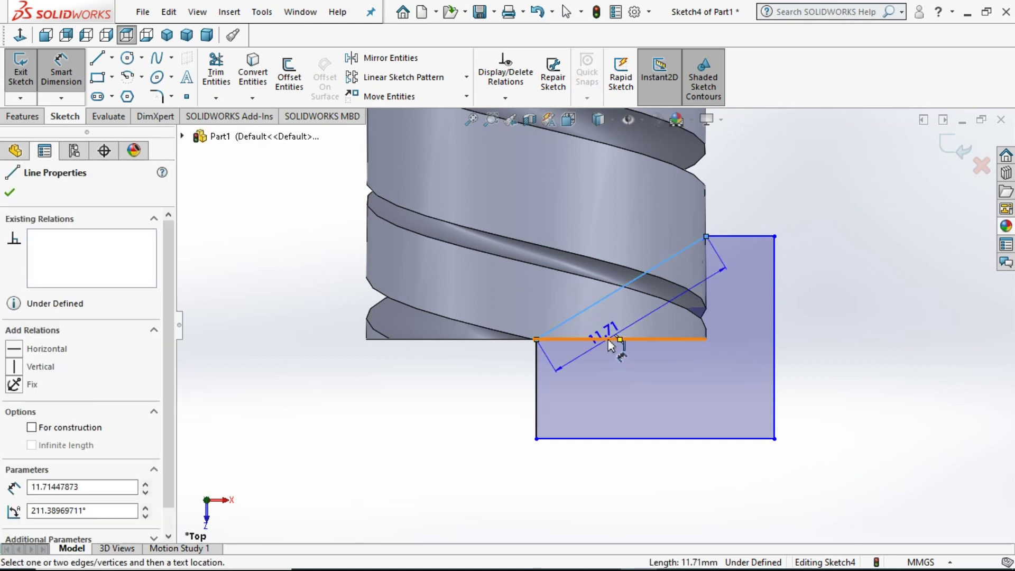
{"action": "left_click", "coordinate": [609, 340]}
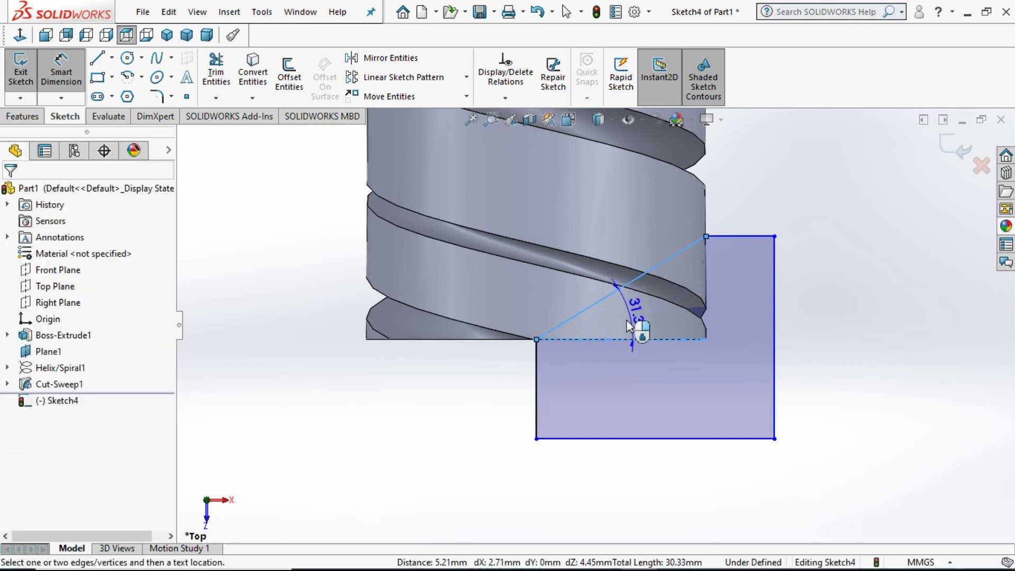
{"action": "left_click", "coordinate": [627, 327]}
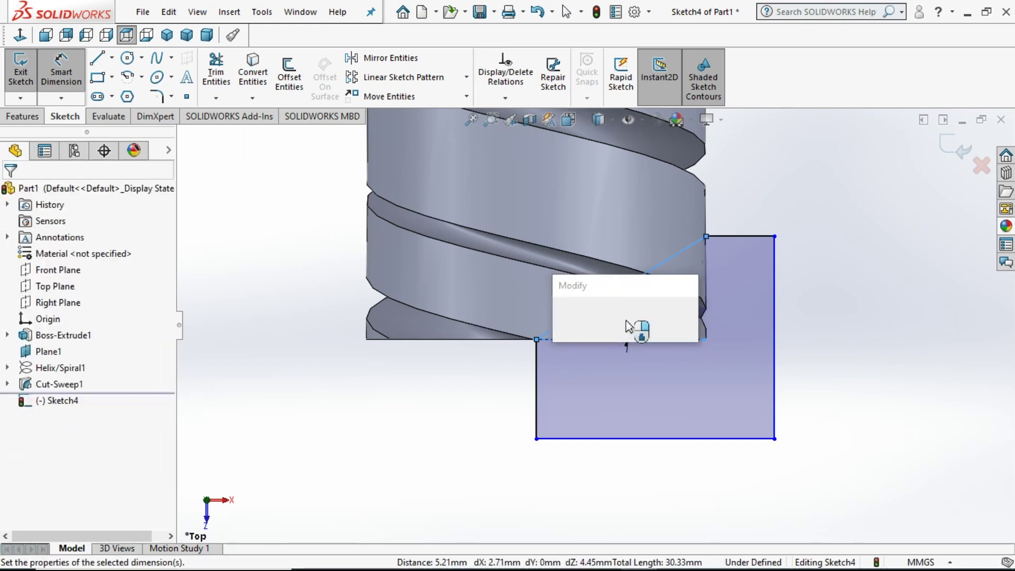
{"action": "type", "text": "30"}
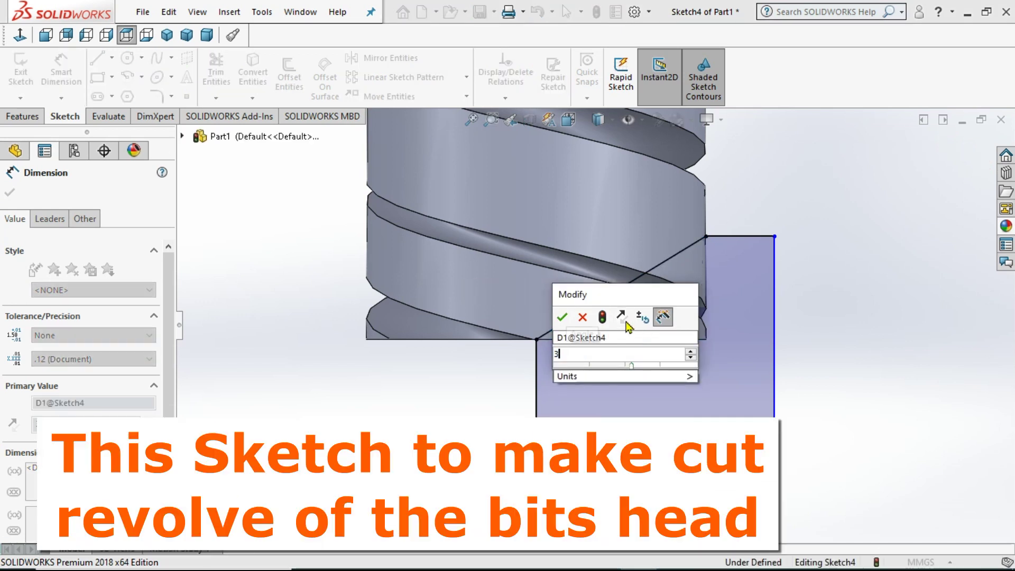
{"action": "key", "text": "Return"}
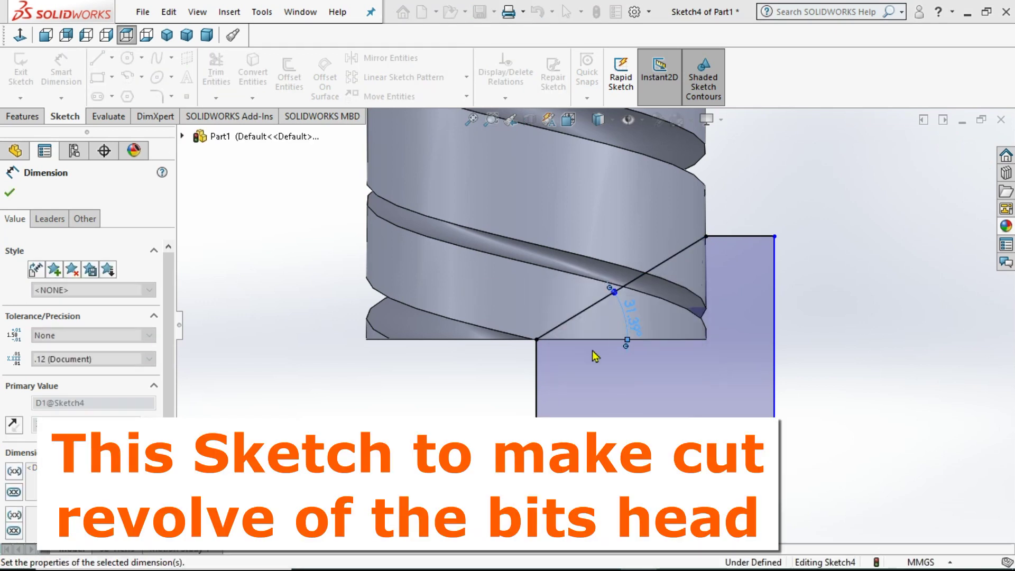
{"action": "left_click", "coordinate": [10, 193]}
{"action": "key", "text": "Escape"}
Draw a vertical centerline from the origin along the rod's axis, ending beyond the grooved end
{"action": "left_click", "coordinate": [112, 57]}
{"action": "left_click", "coordinate": [128, 94]}
{"action": "scroll", "coordinate": [356, 336], "scroll_direction": "up", "scroll_amount": 6}
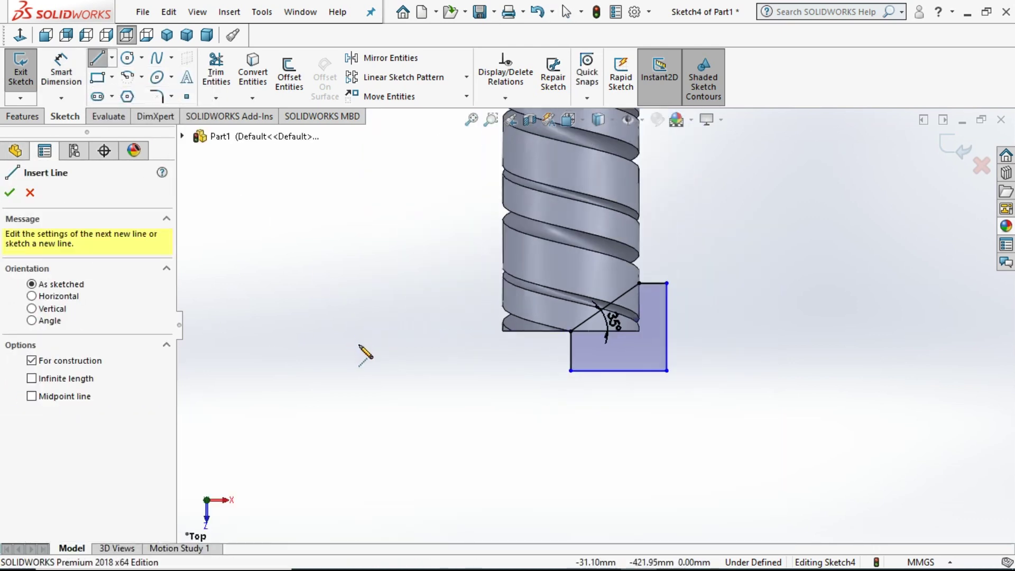
{"action": "scroll", "coordinate": [376, 374], "scroll_direction": "up", "scroll_amount": 3}
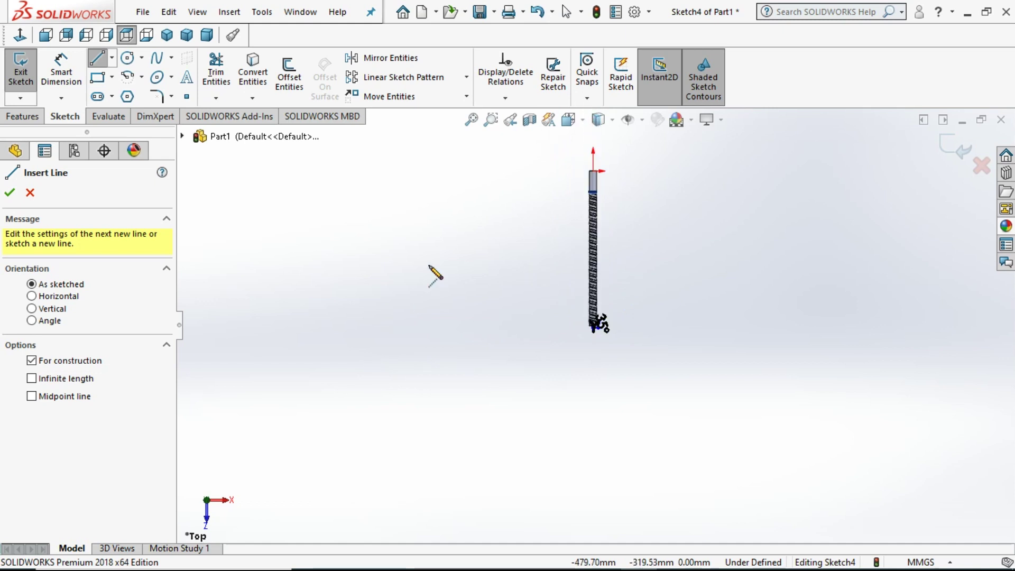
{"action": "scroll", "coordinate": [595, 175], "scroll_direction": "down", "scroll_amount": 4}
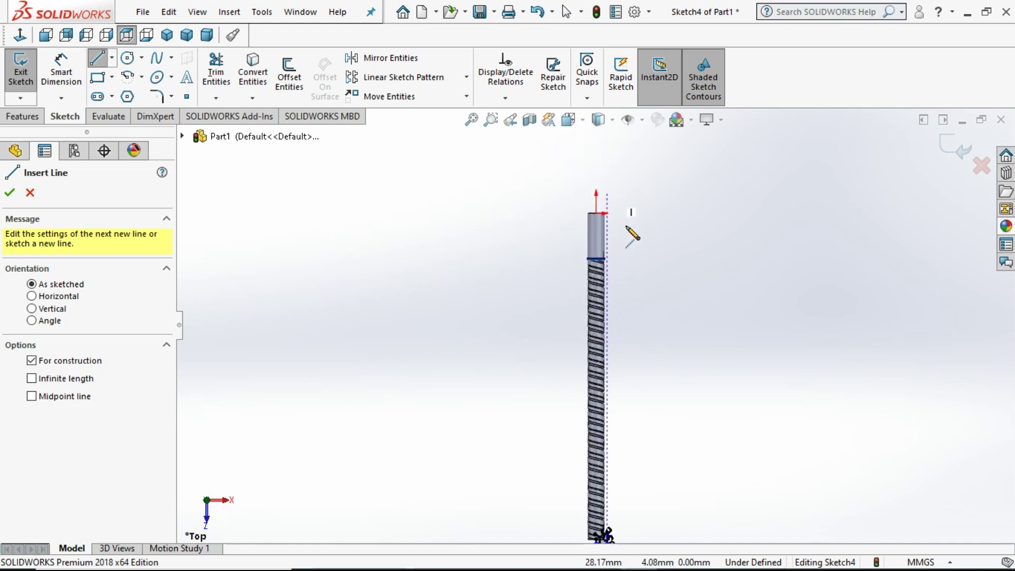
{"action": "left_click", "coordinate": [597, 213]}
{"action": "scroll", "coordinate": [614, 386], "scroll_direction": "up", "scroll_amount": 2}
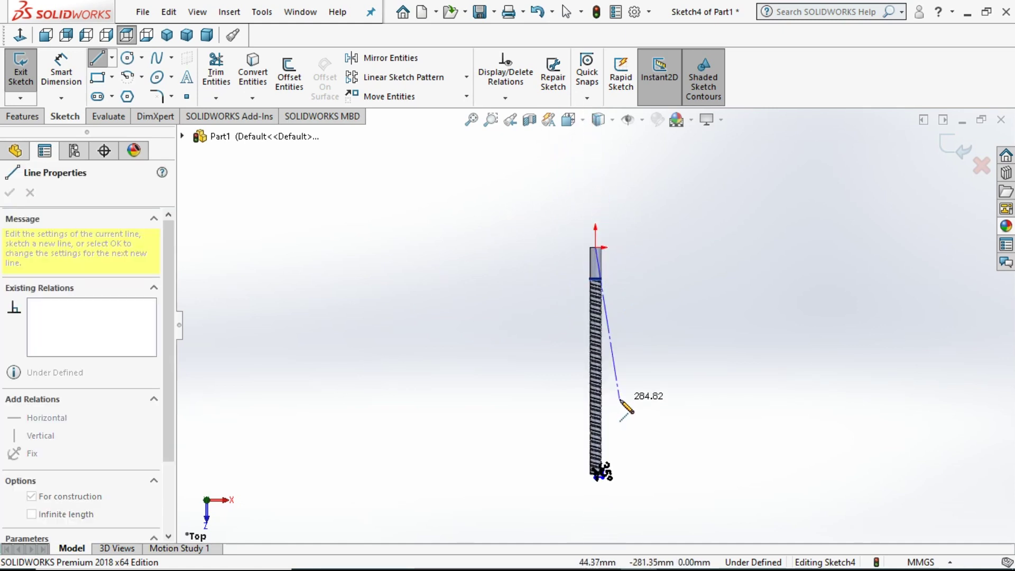
{"action": "left_click", "coordinate": [596, 511]}
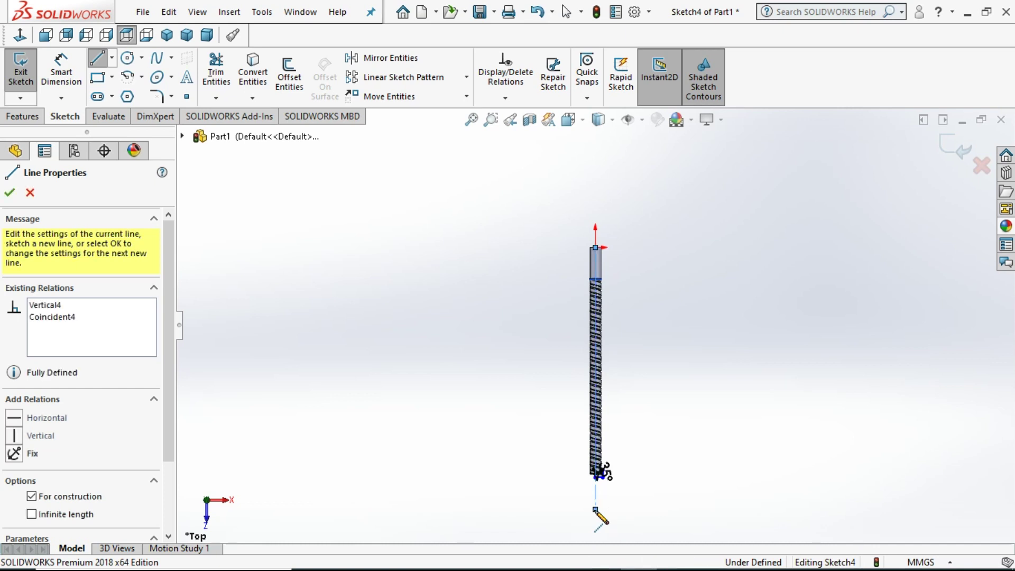
{"action": "right_click", "coordinate": [550, 524]}
{"action": "left_click", "coordinate": [577, 398]}
{"action": "key", "text": "Escape"}
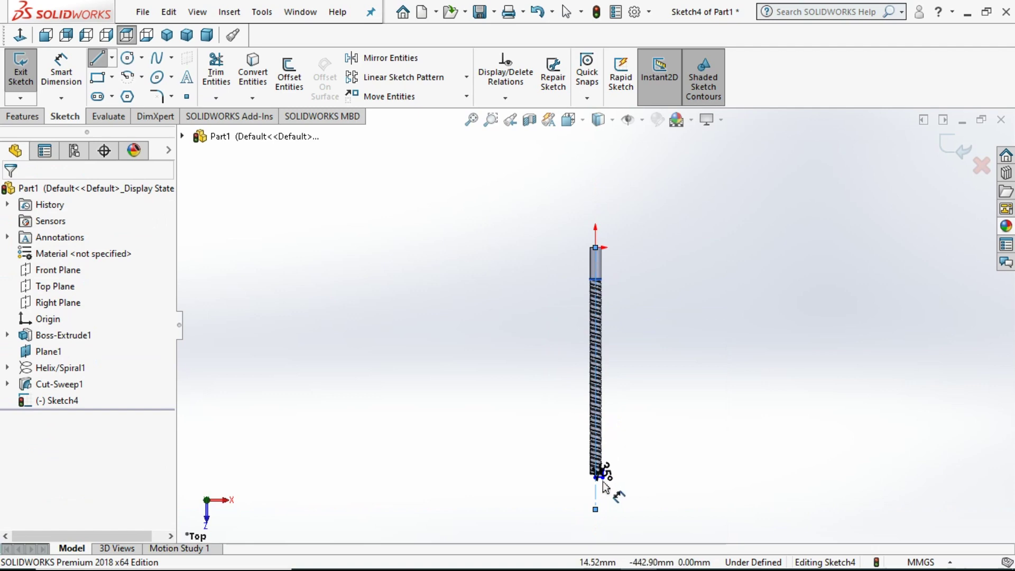
Check the profile and its slanted line against the centerline at the rod's grooved end, and close the sketch
{"action": "scroll", "coordinate": [618, 408], "scroll_direction": "down", "scroll_amount": 10}
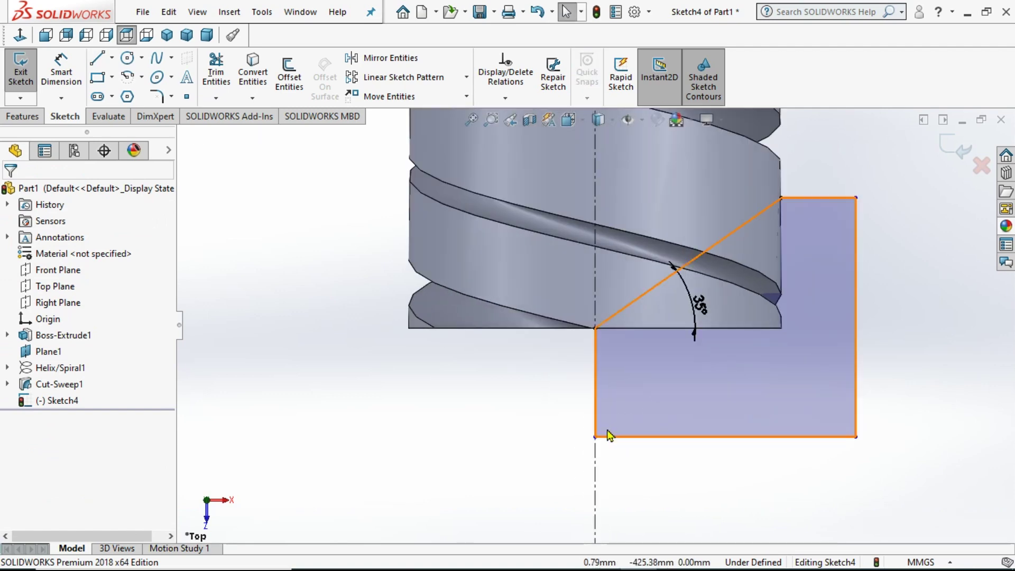
{"action": "scroll", "coordinate": [603, 429], "scroll_direction": "down", "scroll_amount": 2}
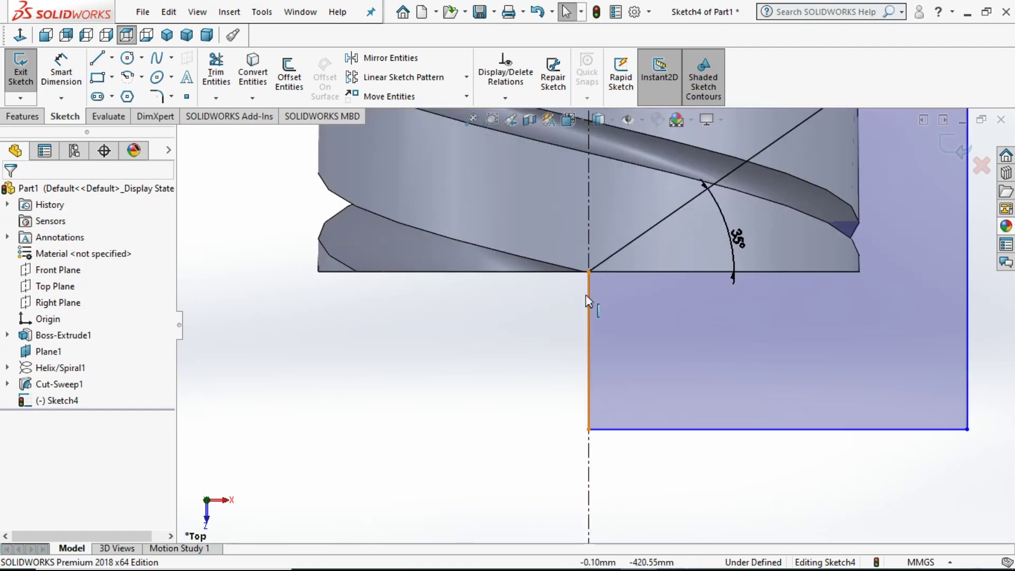
{"action": "scroll", "coordinate": [535, 334], "scroll_direction": "up", "scroll_amount": 3}
{"action": "scroll", "coordinate": [614, 302], "scroll_direction": "down", "scroll_amount": 2}
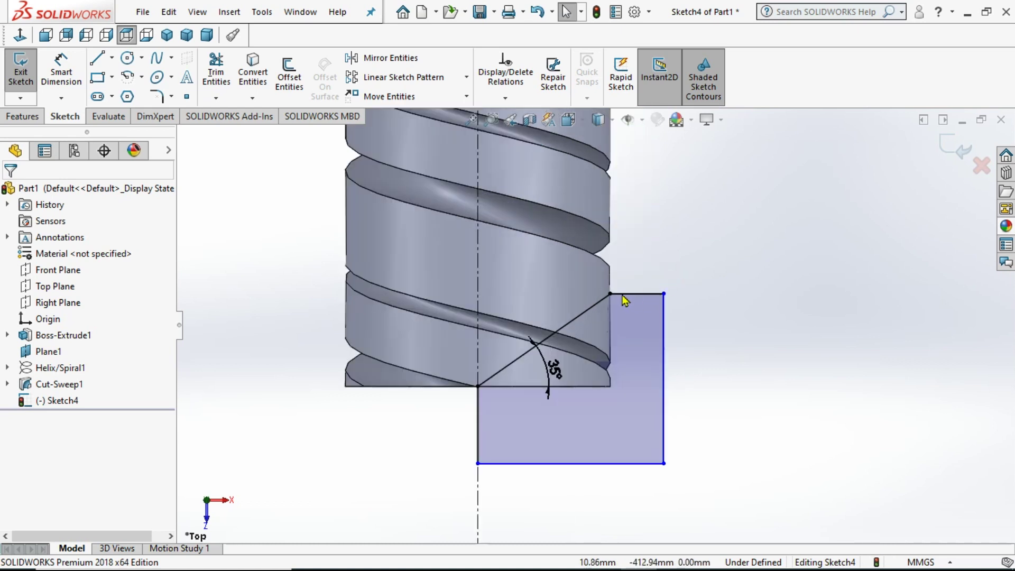
{"action": "left_click", "coordinate": [610, 296]}
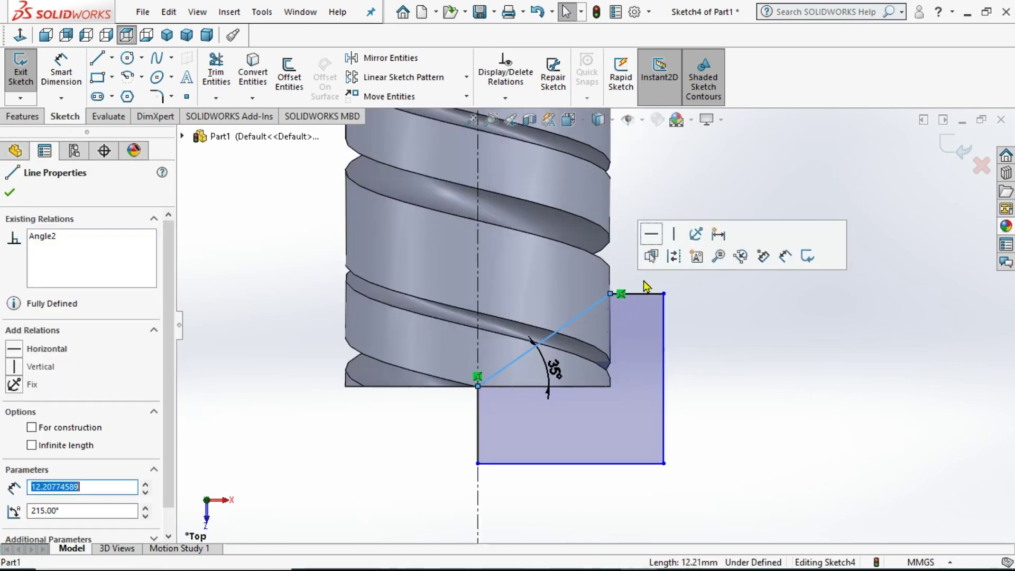
{"action": "left_click", "coordinate": [656, 264]}
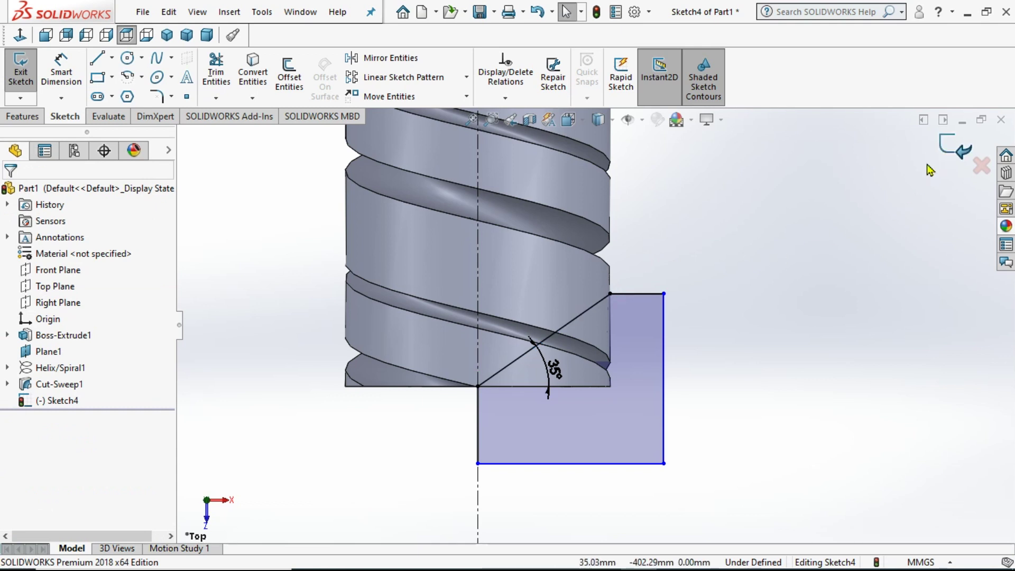
{"action": "left_click", "coordinate": [953, 150]}
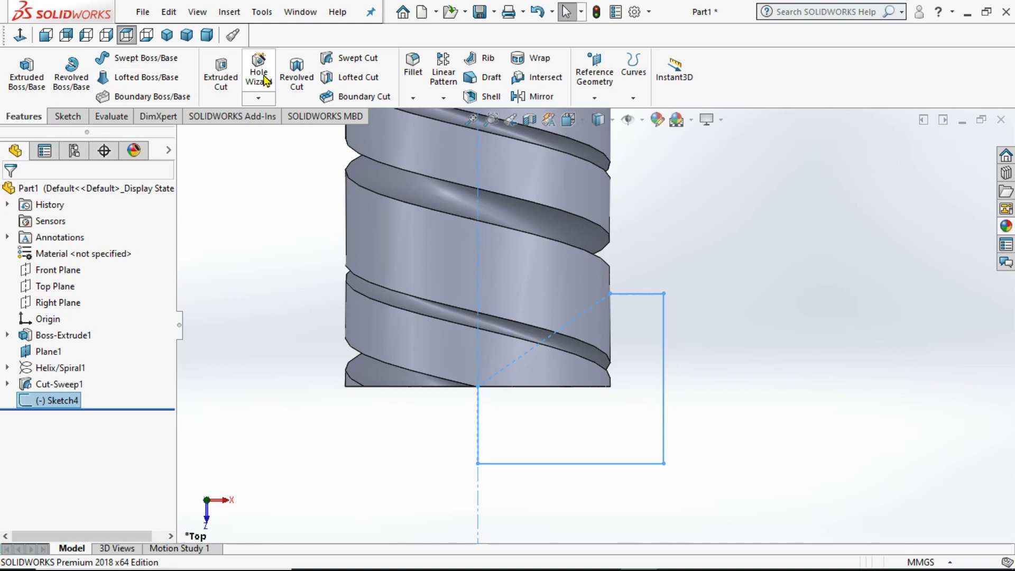
Revolve-cut the closed profile 360° around the sketched centerline to form the conical tip at the grooved end
{"action": "left_click", "coordinate": [300, 85]}
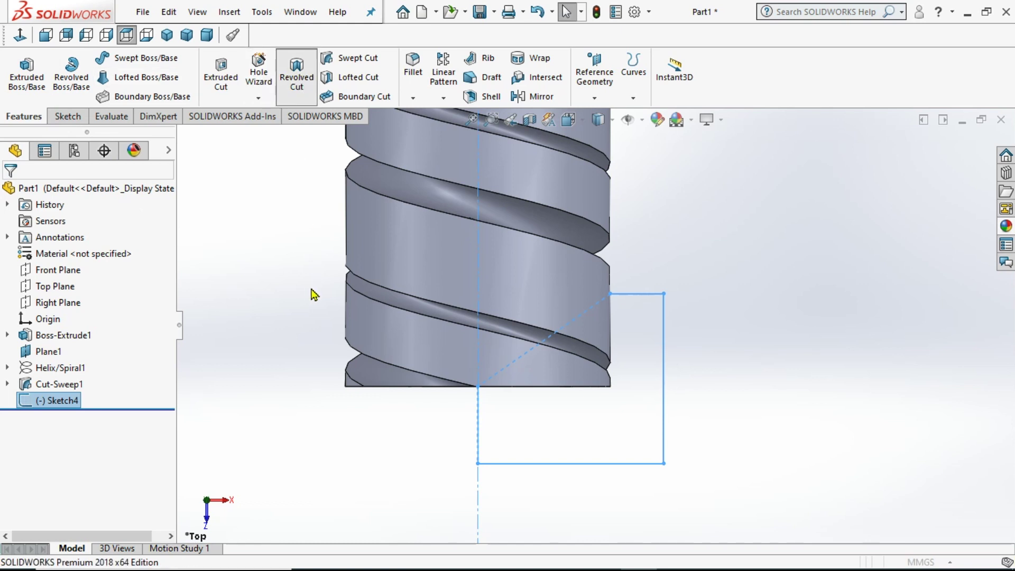
{"action": "scroll", "coordinate": [263, 335], "scroll_direction": "up", "scroll_amount": 4}
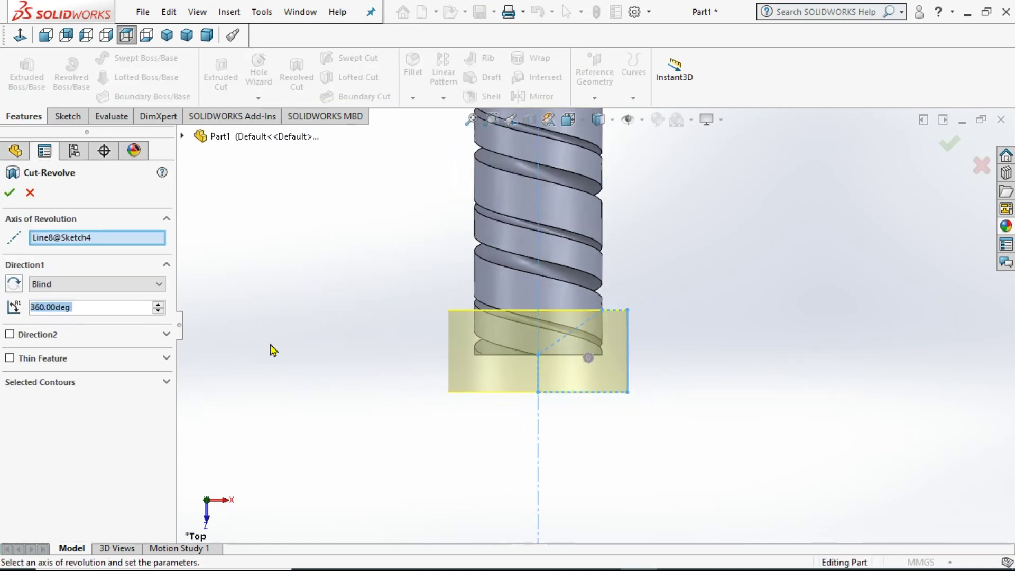
{"action": "left_click", "coordinate": [94, 242]}
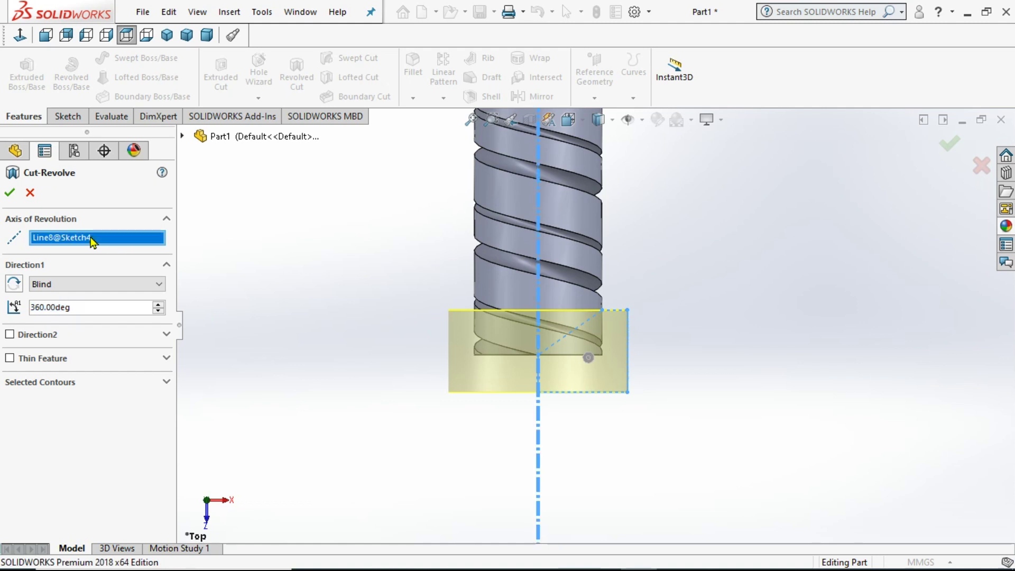
{"action": "left_click", "coordinate": [11, 194]}
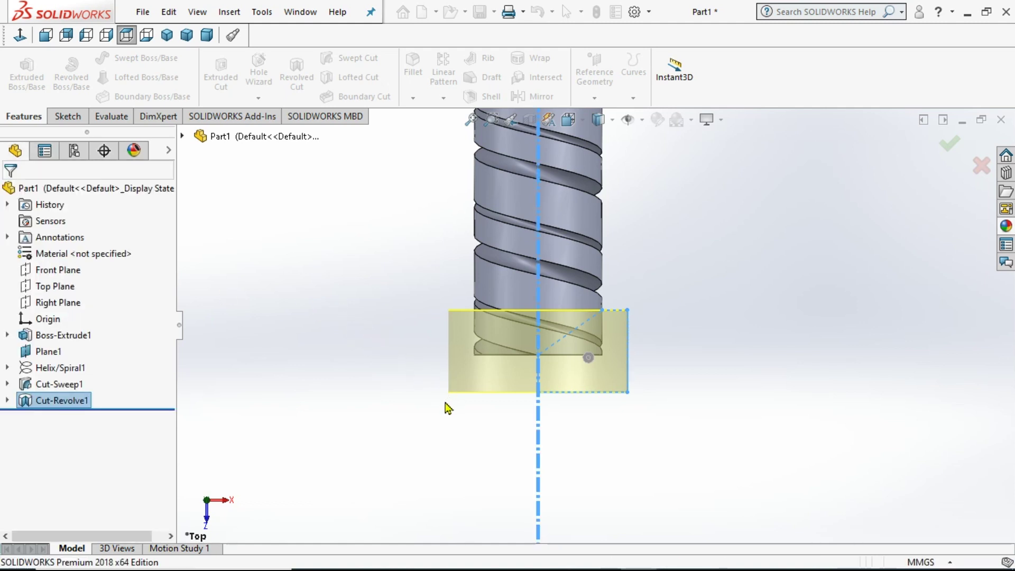
{"action": "middle_click_drag", "start_coordinate": [497, 377], "coordinate": [359, 351]}
{"action": "middle_click_drag", "start_coordinate": [491, 400], "coordinate": [374, 203]}
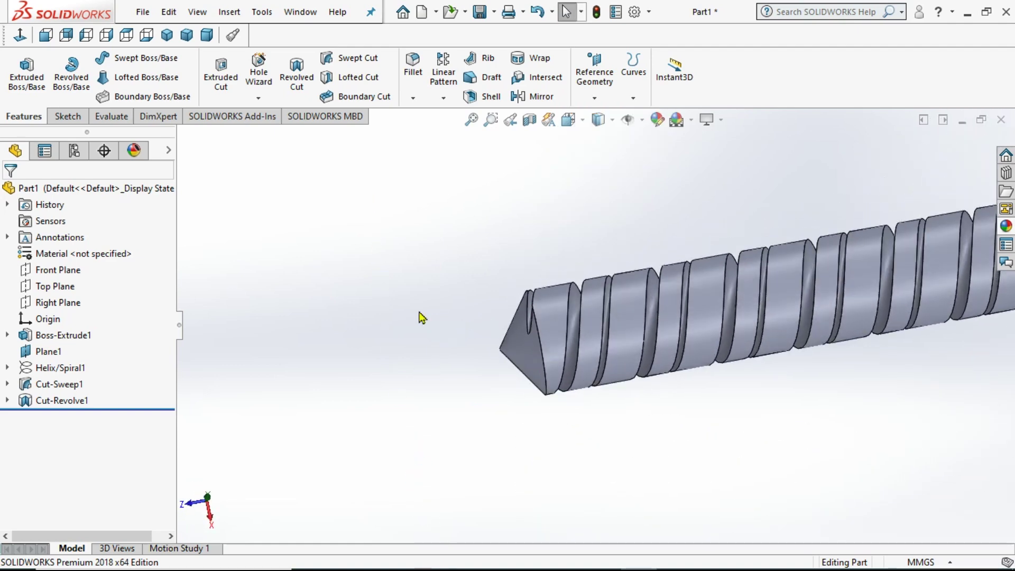
{"action": "middle_click_drag", "start_coordinate": [512, 385], "coordinate": [504, 336]}
On the Top Plane, sketch rectangles inward from both corners of the rod's plain end, about 6.5 × 11.1 mm and 4.1 × 11.1 mm
{"action": "scroll", "coordinate": [335, 380], "scroll_direction": "up", "scroll_amount": 5}
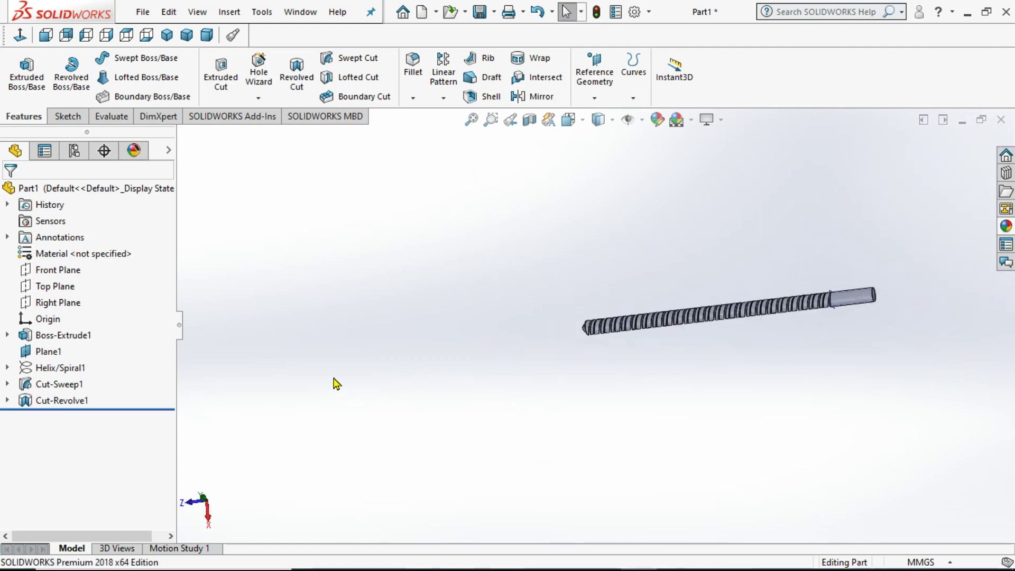
{"action": "scroll", "coordinate": [808, 299], "scroll_direction": "down", "scroll_amount": 4}
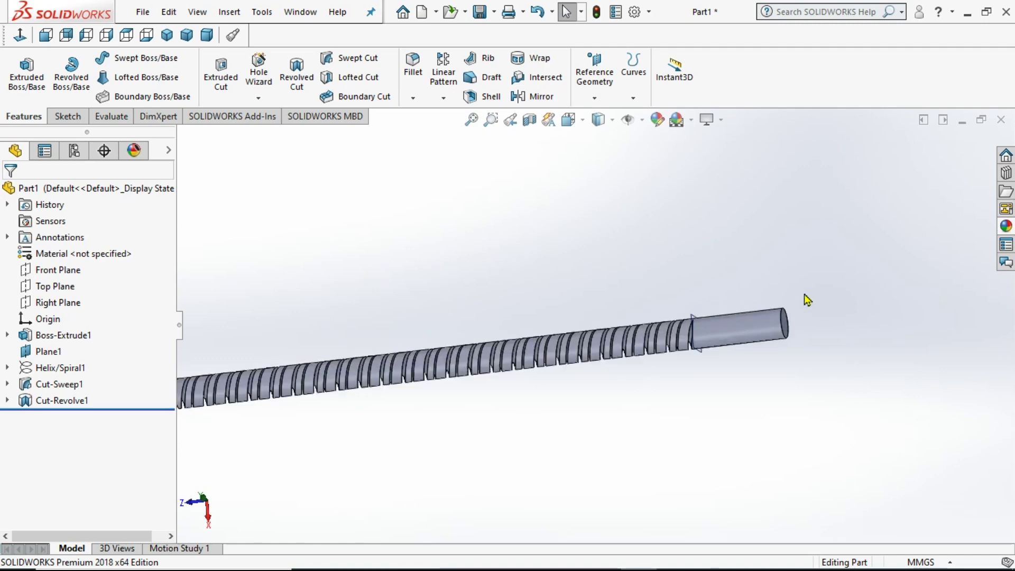
{"action": "left_click", "coordinate": [55, 286]}
{"action": "left_click", "coordinate": [141, 265]}
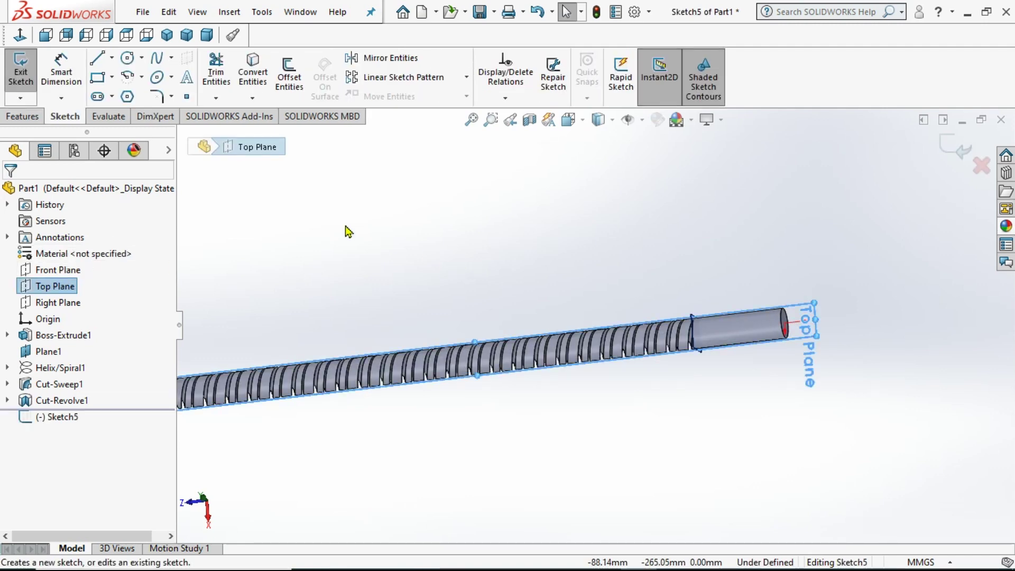
{"action": "left_click", "coordinate": [21, 36]}
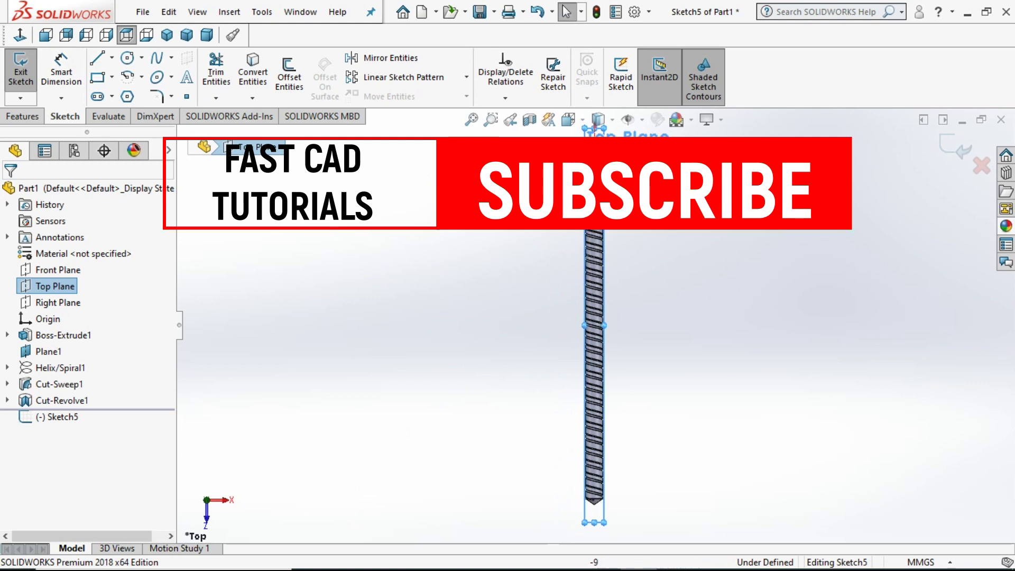
{"action": "scroll", "coordinate": [668, 140], "scroll_direction": "down", "scroll_amount": 6}
{"action": "scroll", "coordinate": [445, 191], "scroll_direction": "down", "scroll_amount": 2}
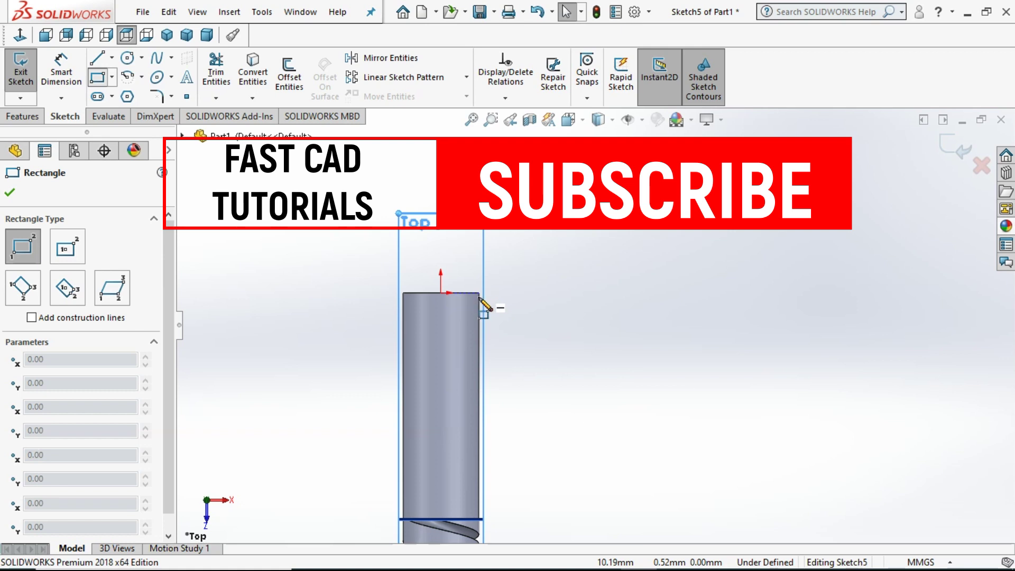
{"action": "scroll", "coordinate": [480, 301], "scroll_direction": "down", "scroll_amount": 1}
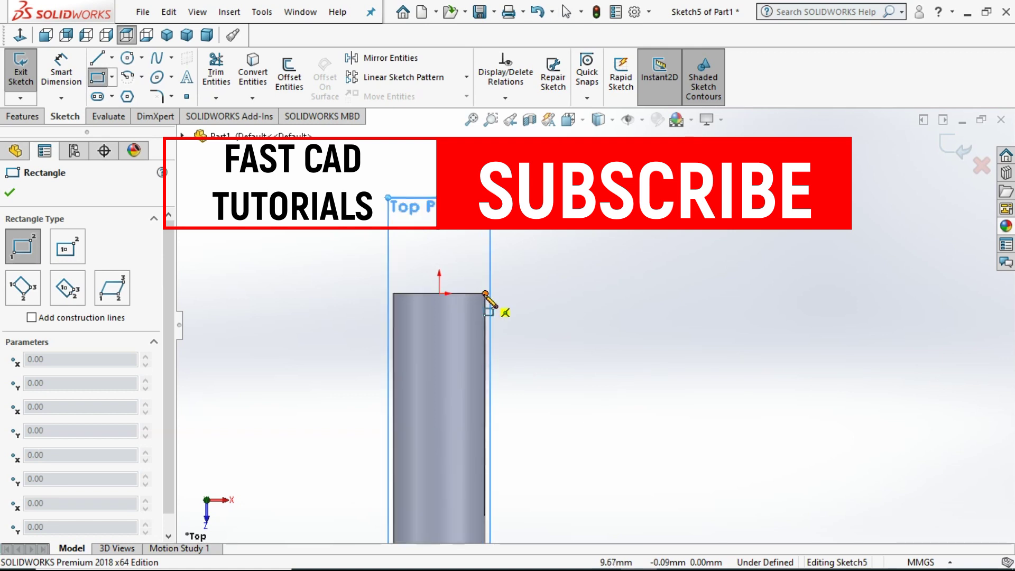
{"action": "left_click", "coordinate": [485, 293]}
{"action": "left_click", "coordinate": [455, 344]}
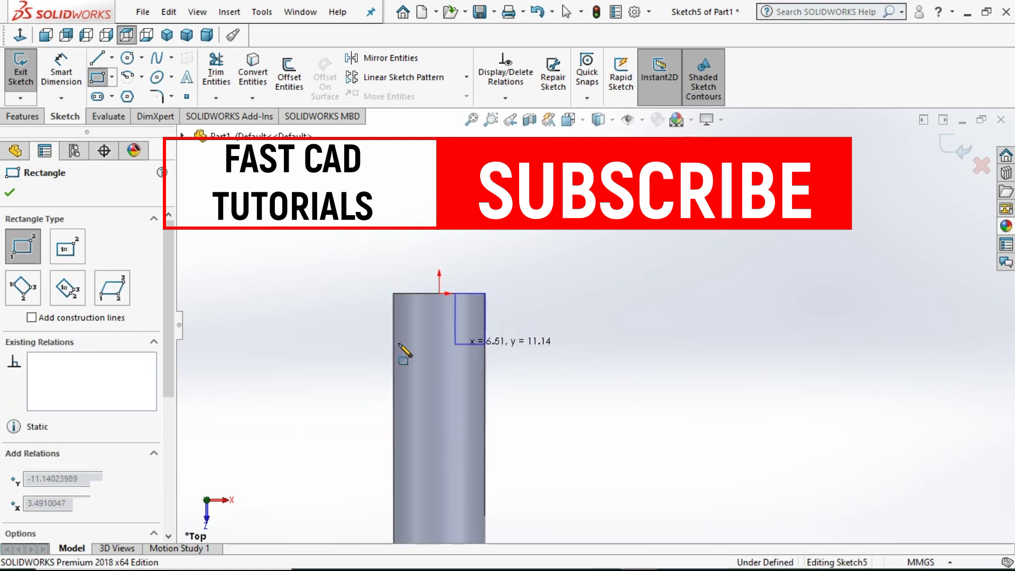
{"action": "left_click", "coordinate": [393, 294]}
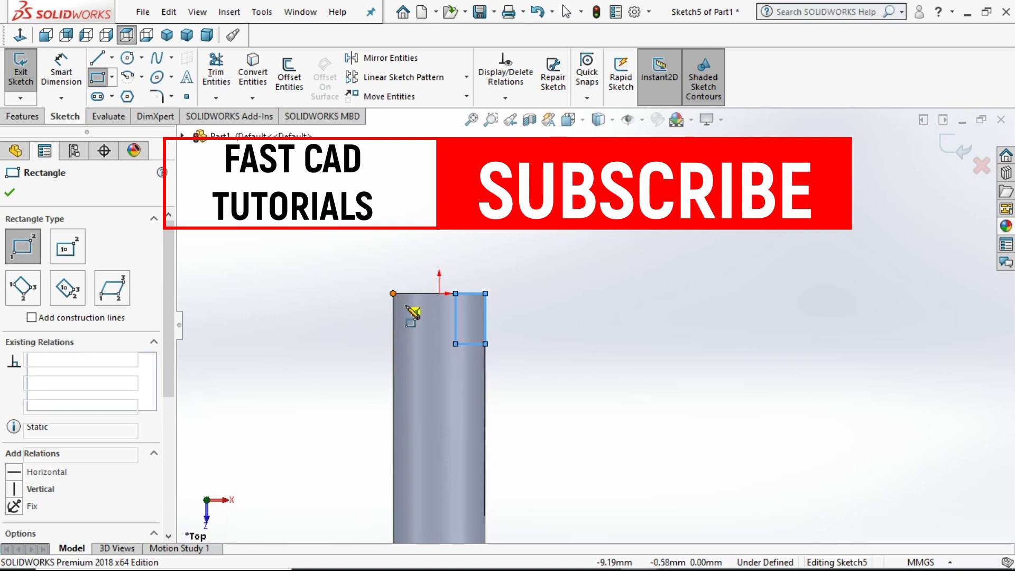
{"action": "left_click", "coordinate": [413, 343]}
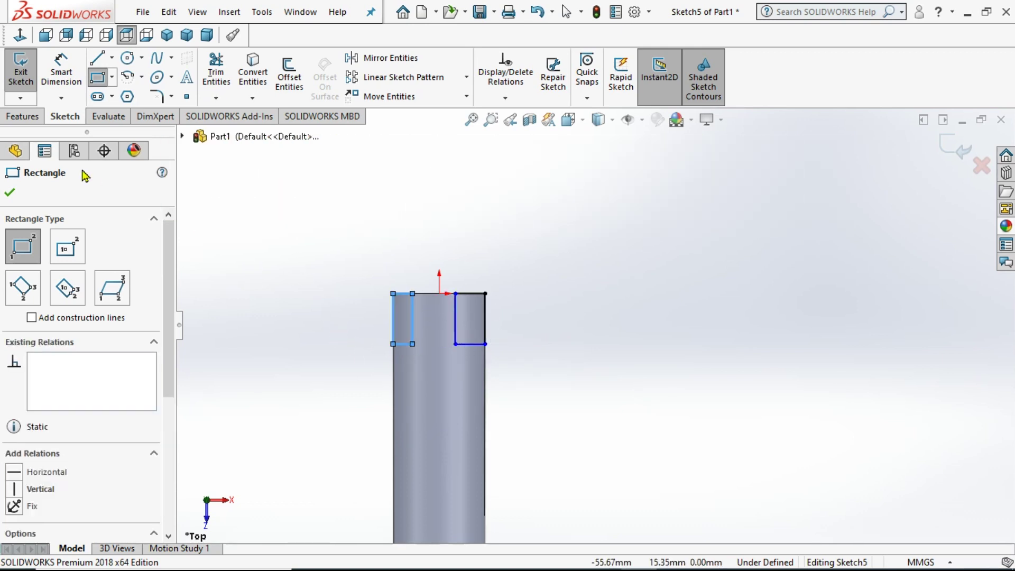
Dimension the right-hand rectangle at the rod's plain end to 9 mm along the rod and 4.5 mm wide
{"action": "left_click", "coordinate": [47, 76]}
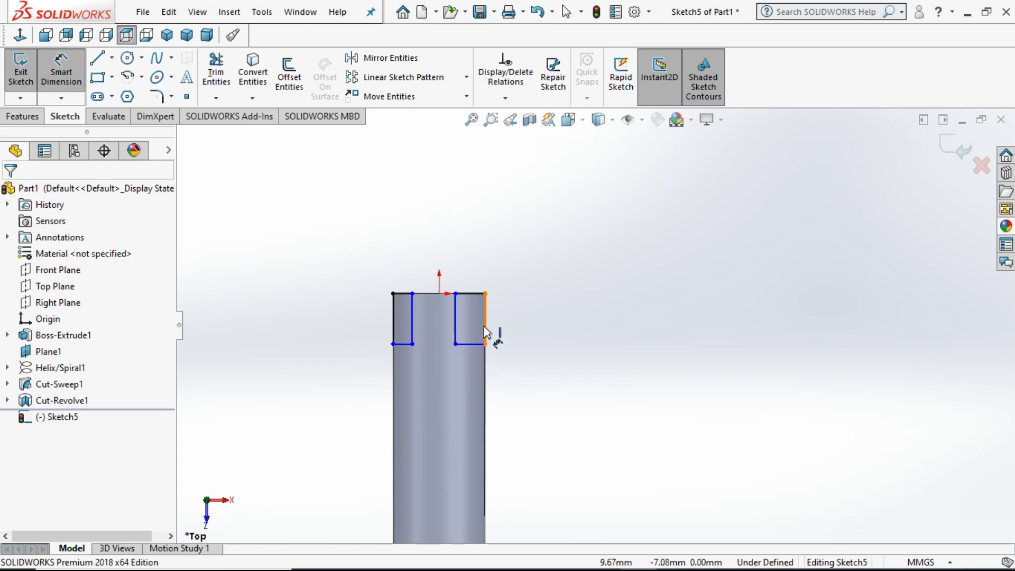
{"action": "left_click", "coordinate": [529, 329]}
{"action": "left_click", "coordinate": [530, 329]}
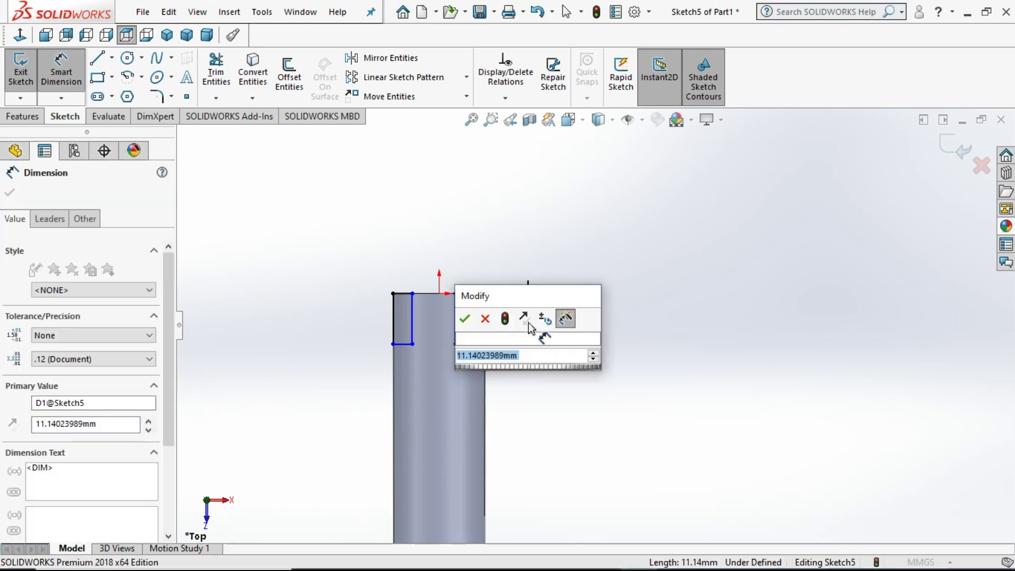
{"action": "key", "text": "Return"}
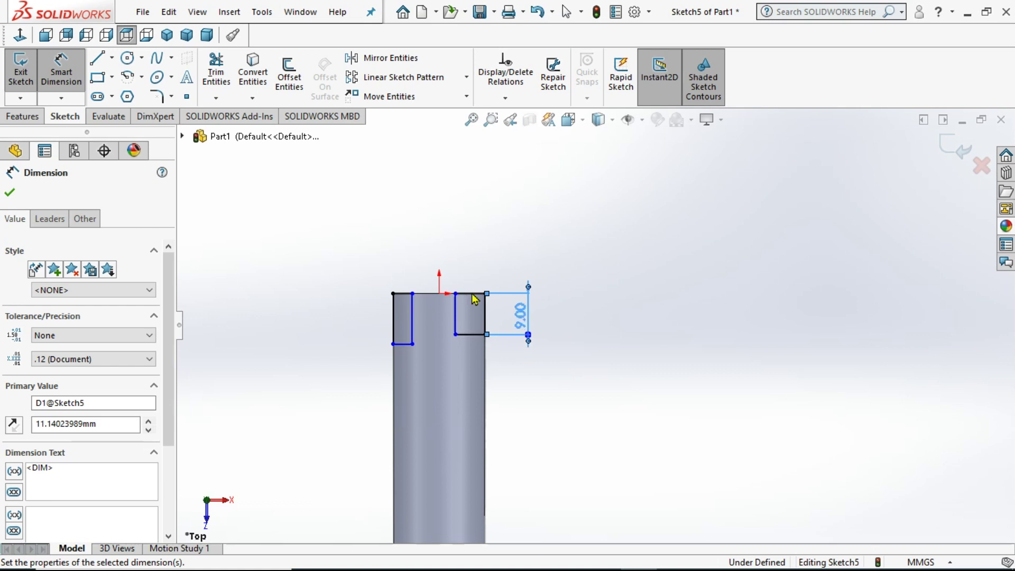
{"action": "left_click", "coordinate": [475, 260]}
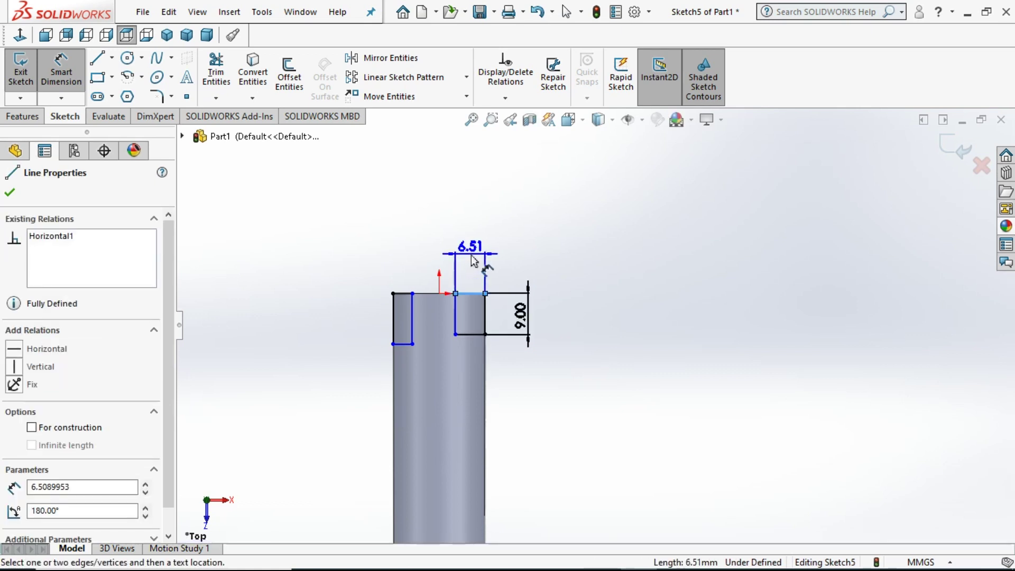
{"action": "left_click", "coordinate": [474, 260]}
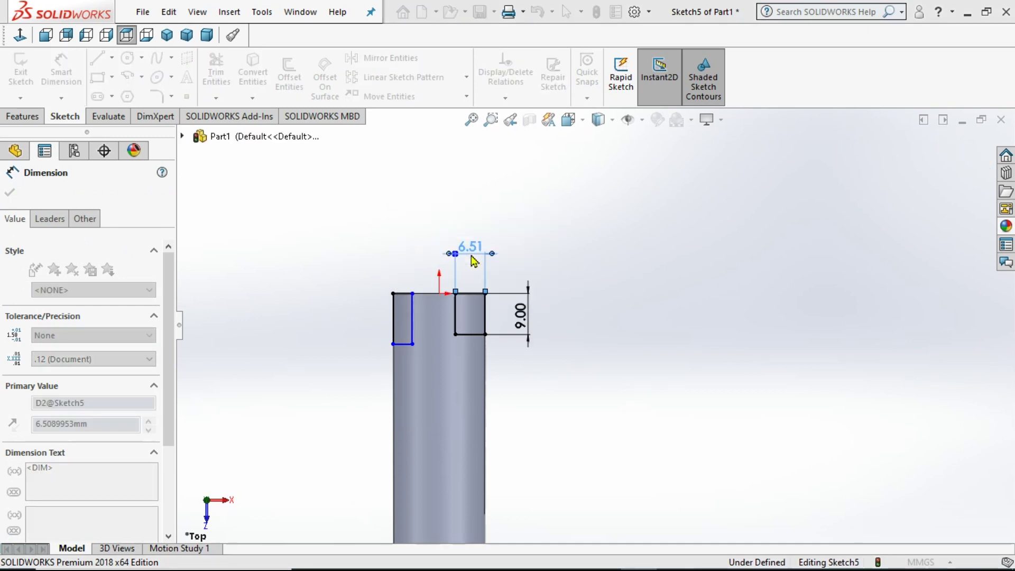
{"action": "type", "text": "4.5"}
{"action": "key", "text": "Return"}
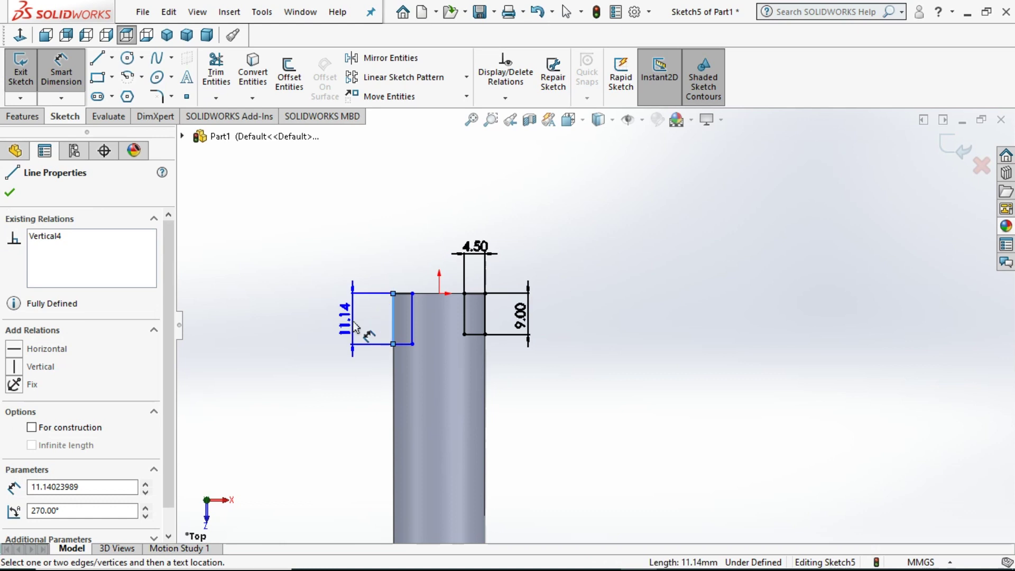
Dimension the left-hand rectangle to 9 mm along the rod and 4.5 mm wide, and close the sketch
{"action": "left_click", "coordinate": [354, 323]}
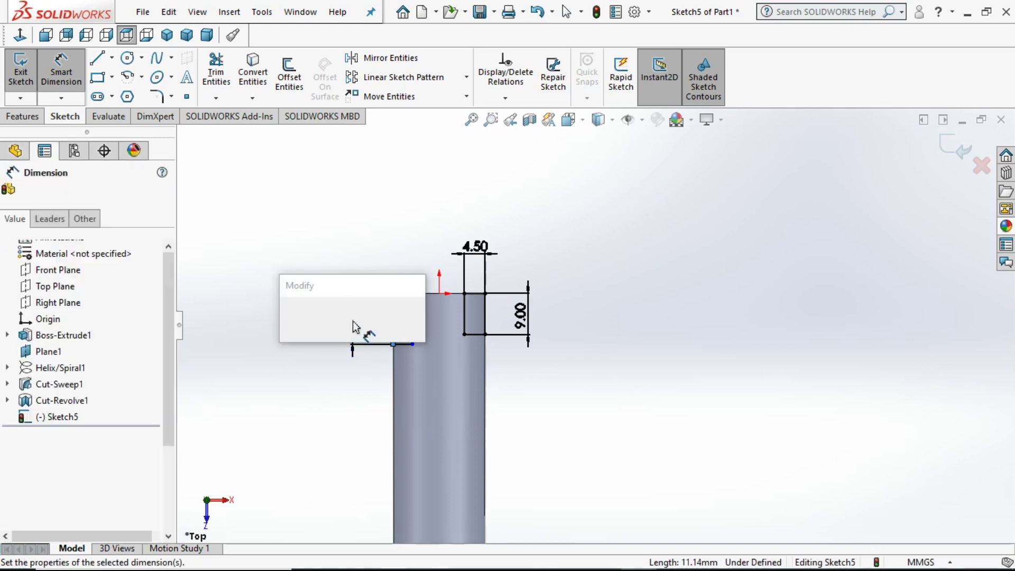
{"action": "type", "text": "9"}
{"action": "key", "text": "Return"}
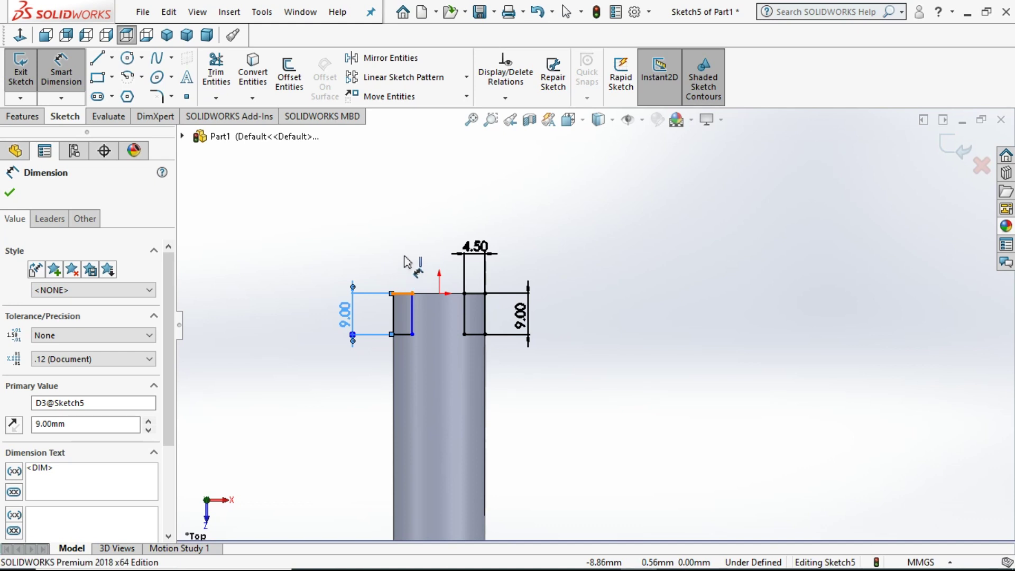
{"action": "left_click", "coordinate": [403, 293]}
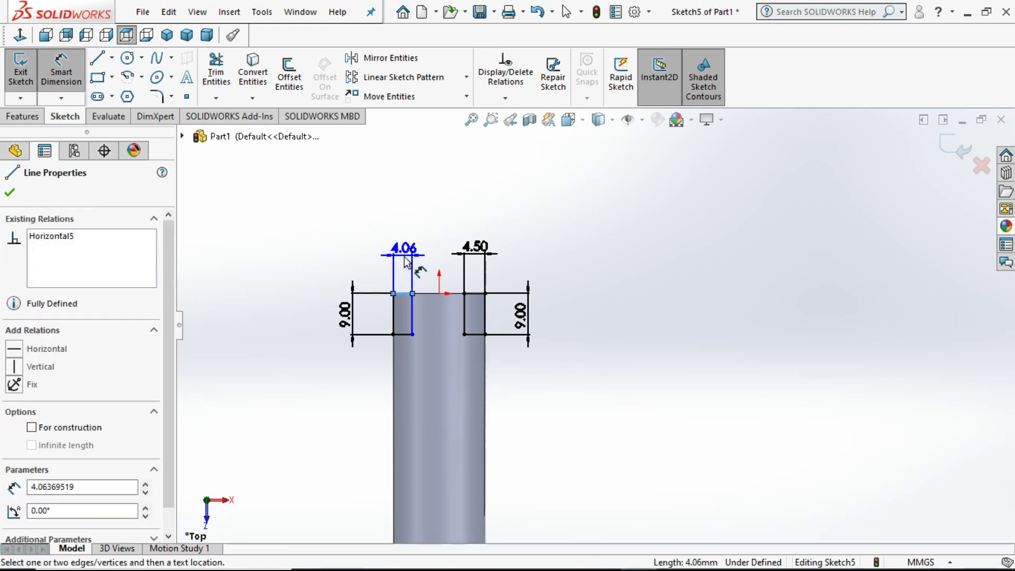
{"action": "left_click", "coordinate": [405, 262]}
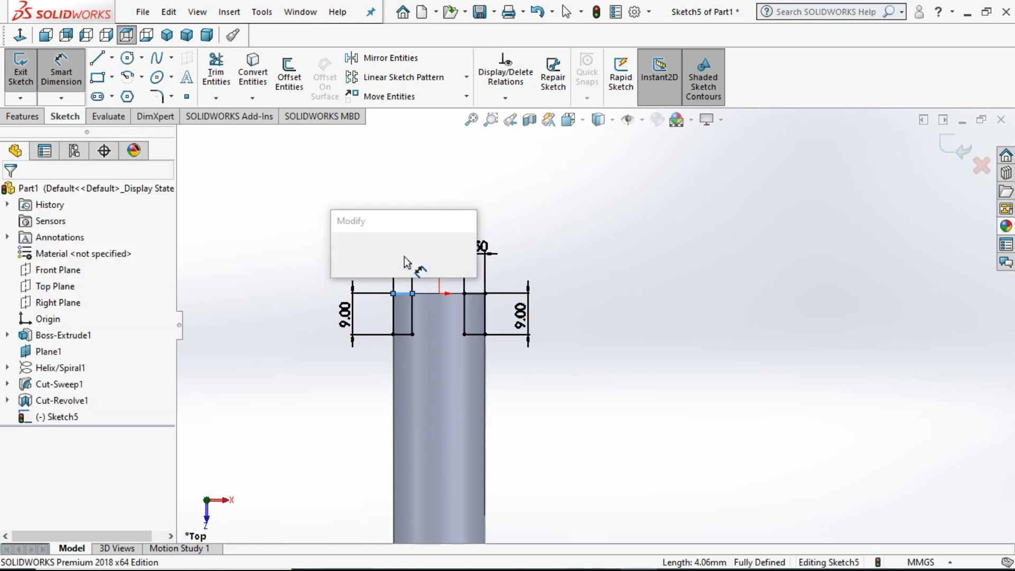
{"action": "type", "text": "4.5"}
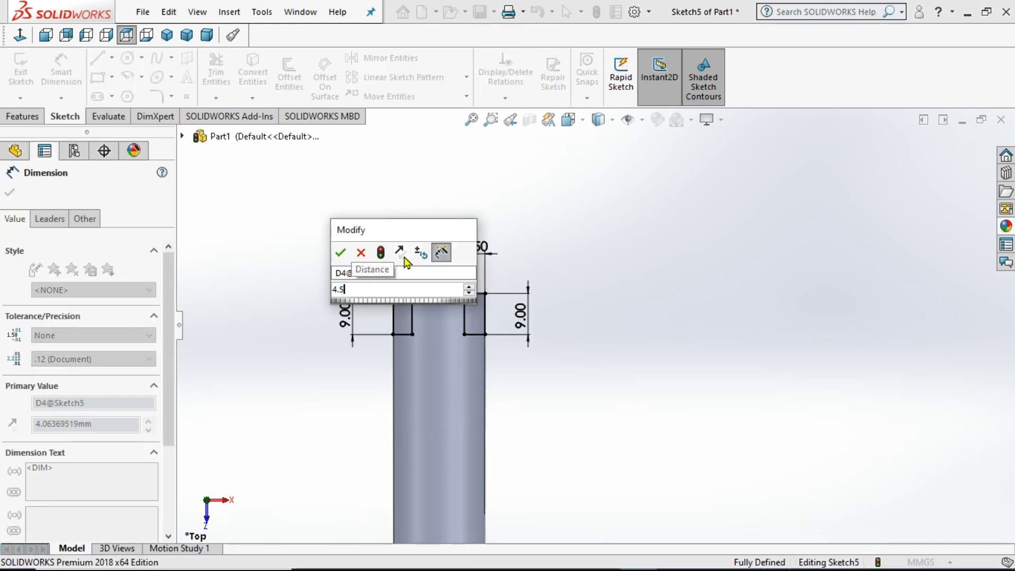
{"action": "key", "text": "Escape"}
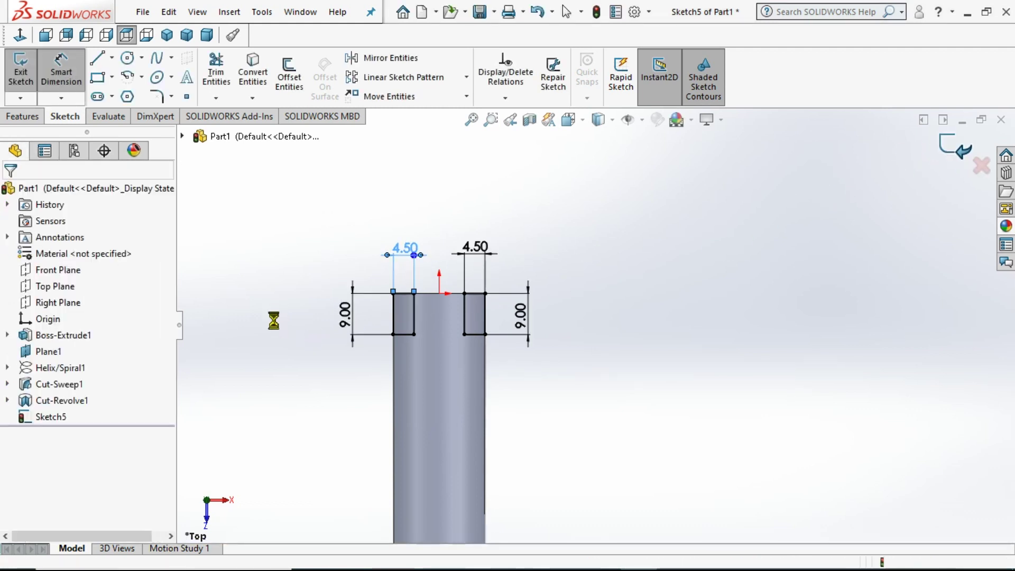
Set up an extruded cut of both rectangles with the Mid Plane end condition and a 10 mm depth
{"action": "mouse_move", "coordinate": [342, 315]}
{"action": "middle_mouse_down"}
{"action": "mouse_move", "coordinate": [417, 306]}
{"action": "mouse_move", "coordinate": [390, 335]}
{"action": "mouse_move", "coordinate": [379, 389]}
{"action": "mouse_move", "coordinate": [370, 381]}
{"action": "middle_mouse_up"}
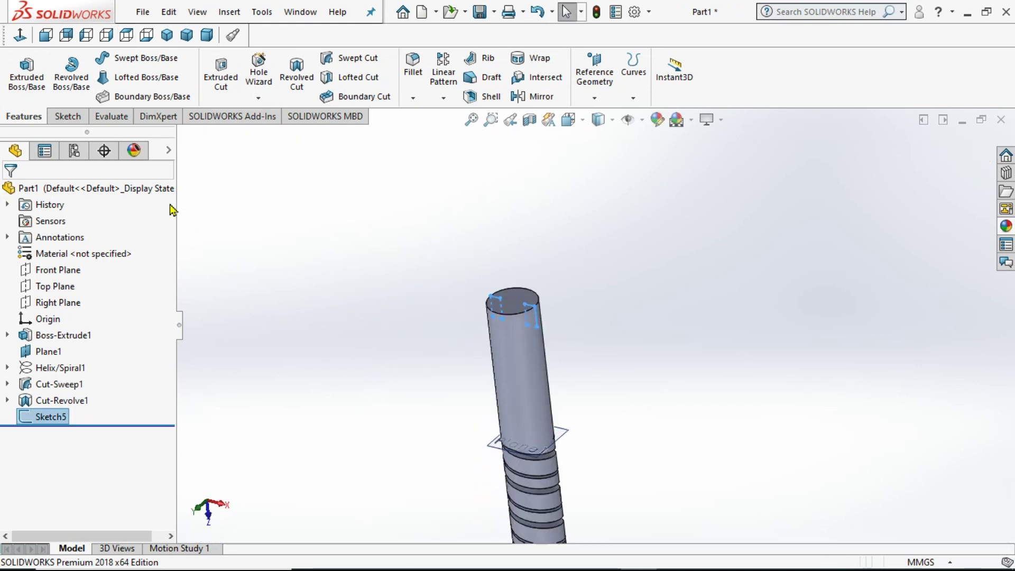
{"action": "left_click", "coordinate": [217, 85]}
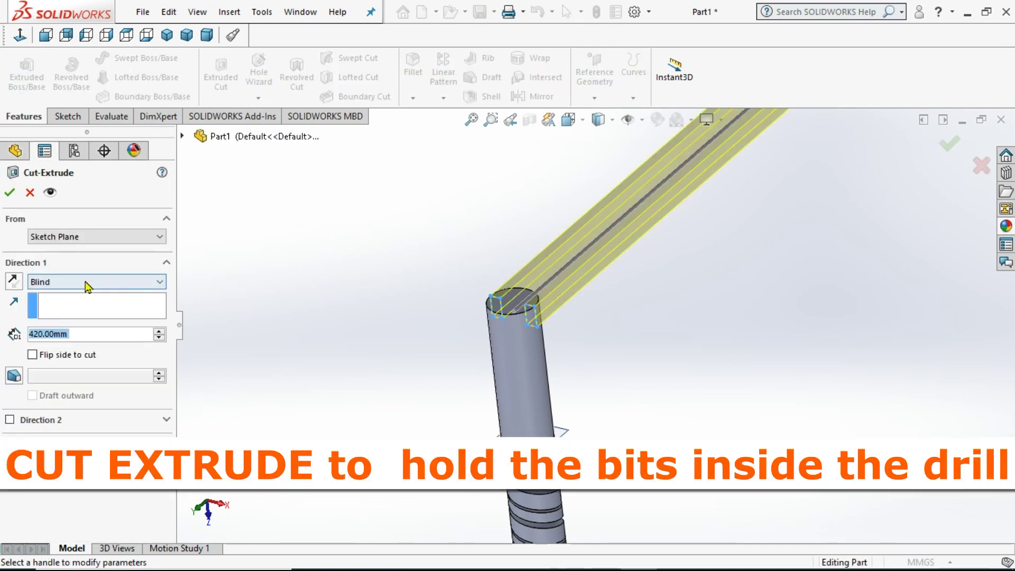
{"action": "left_click", "coordinate": [87, 287]}
{"action": "left_click", "coordinate": [68, 374]}
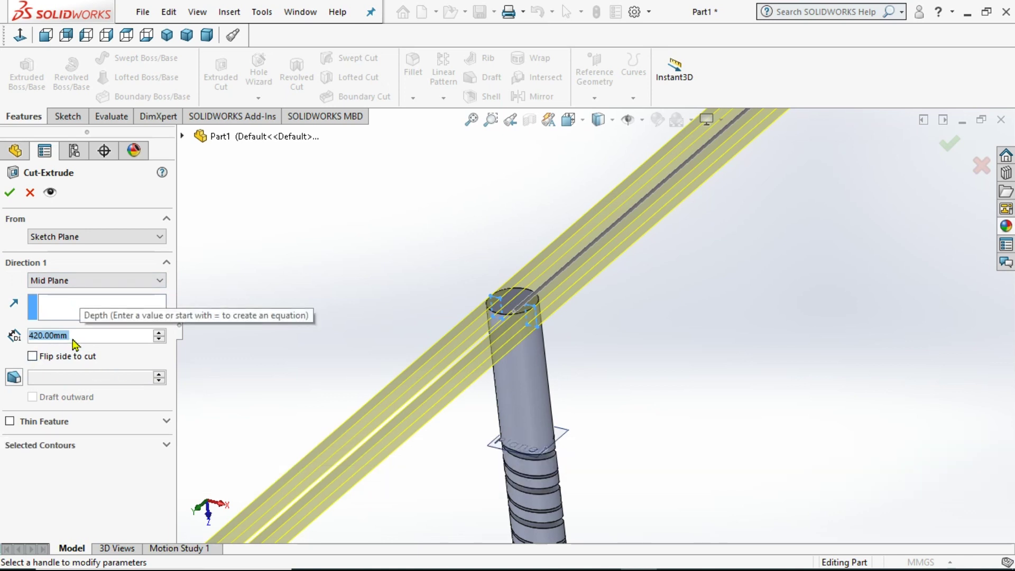
{"action": "type", "text": "10"}
{"action": "key", "text": "Return"}
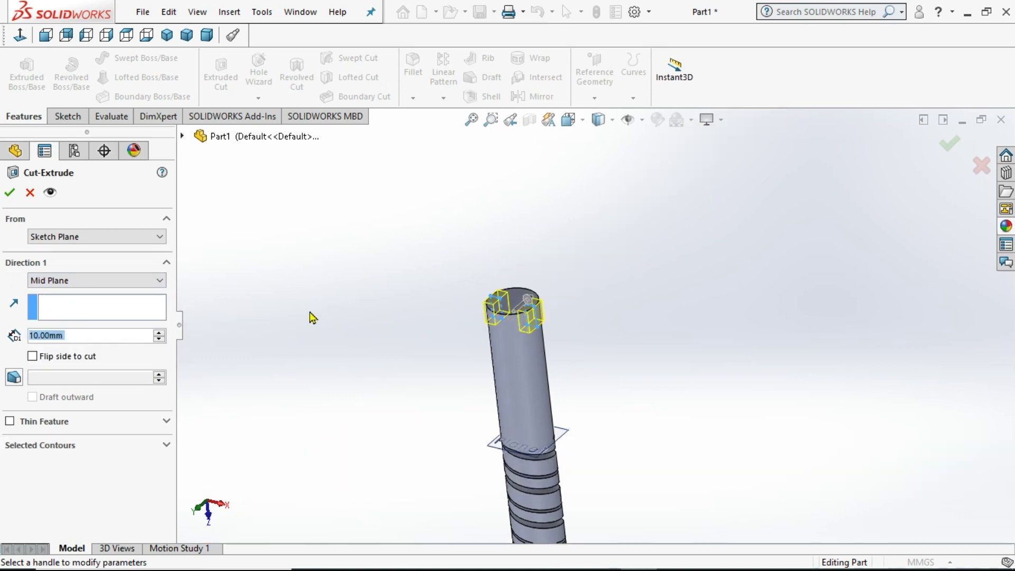
Extend the mid-plane cut's depth to 45 mm and apply it across the rod's plain end
{"action": "scroll", "coordinate": [532, 341], "scroll_direction": "down", "scroll_amount": 8}
{"action": "left_click_drag", "start_coordinate": [570, 302], "coordinate": [679, 209]}
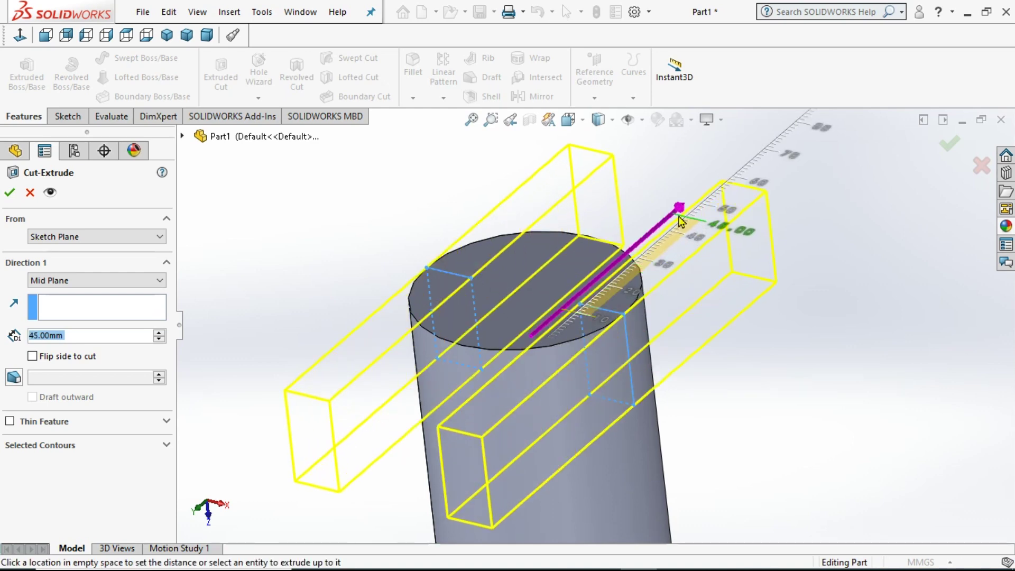
{"action": "scroll", "coordinate": [222, 285], "scroll_direction": "up", "scroll_amount": 5}
{"action": "mouse_move", "coordinate": [303, 313]}
{"action": "middle_mouse_down"}
{"action": "mouse_move", "coordinate": [261, 313]}
{"action": "mouse_move", "coordinate": [304, 324]}
{"action": "mouse_move", "coordinate": [288, 321]}
{"action": "middle_mouse_up"}
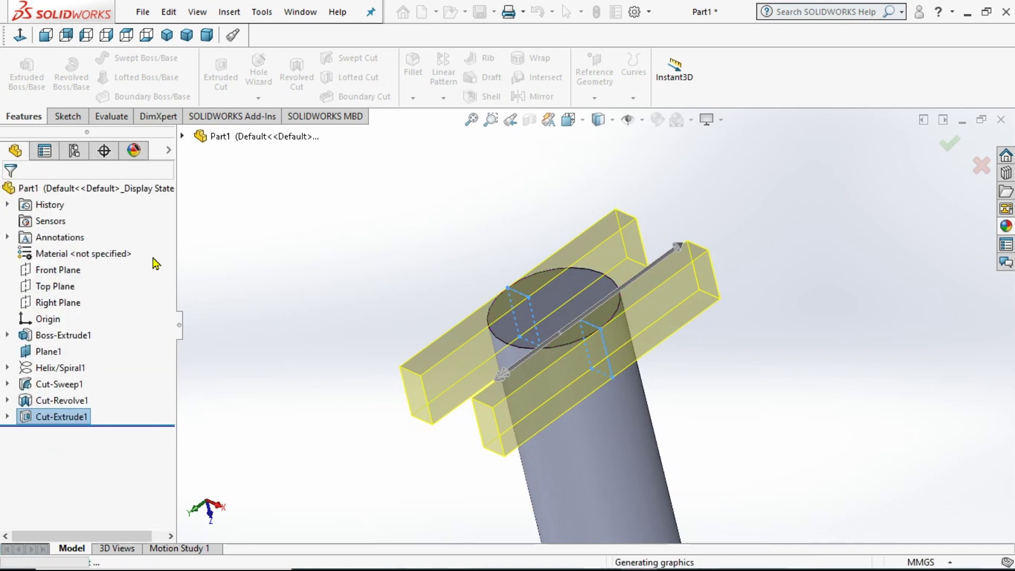
{"action": "left_click", "coordinate": [426, 346]}
{"action": "scroll", "coordinate": [444, 357], "scroll_direction": "up", "scroll_amount": 5}
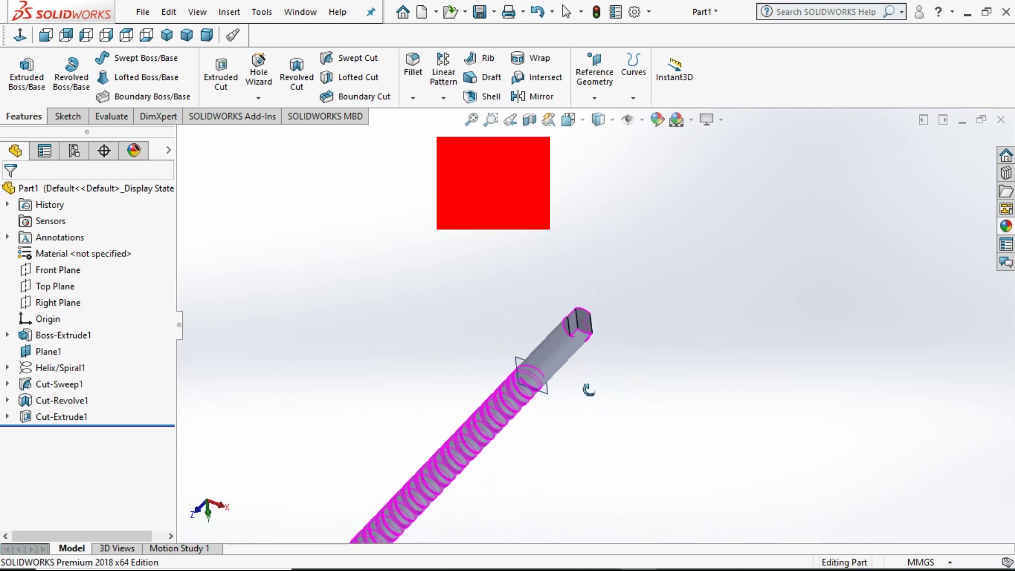